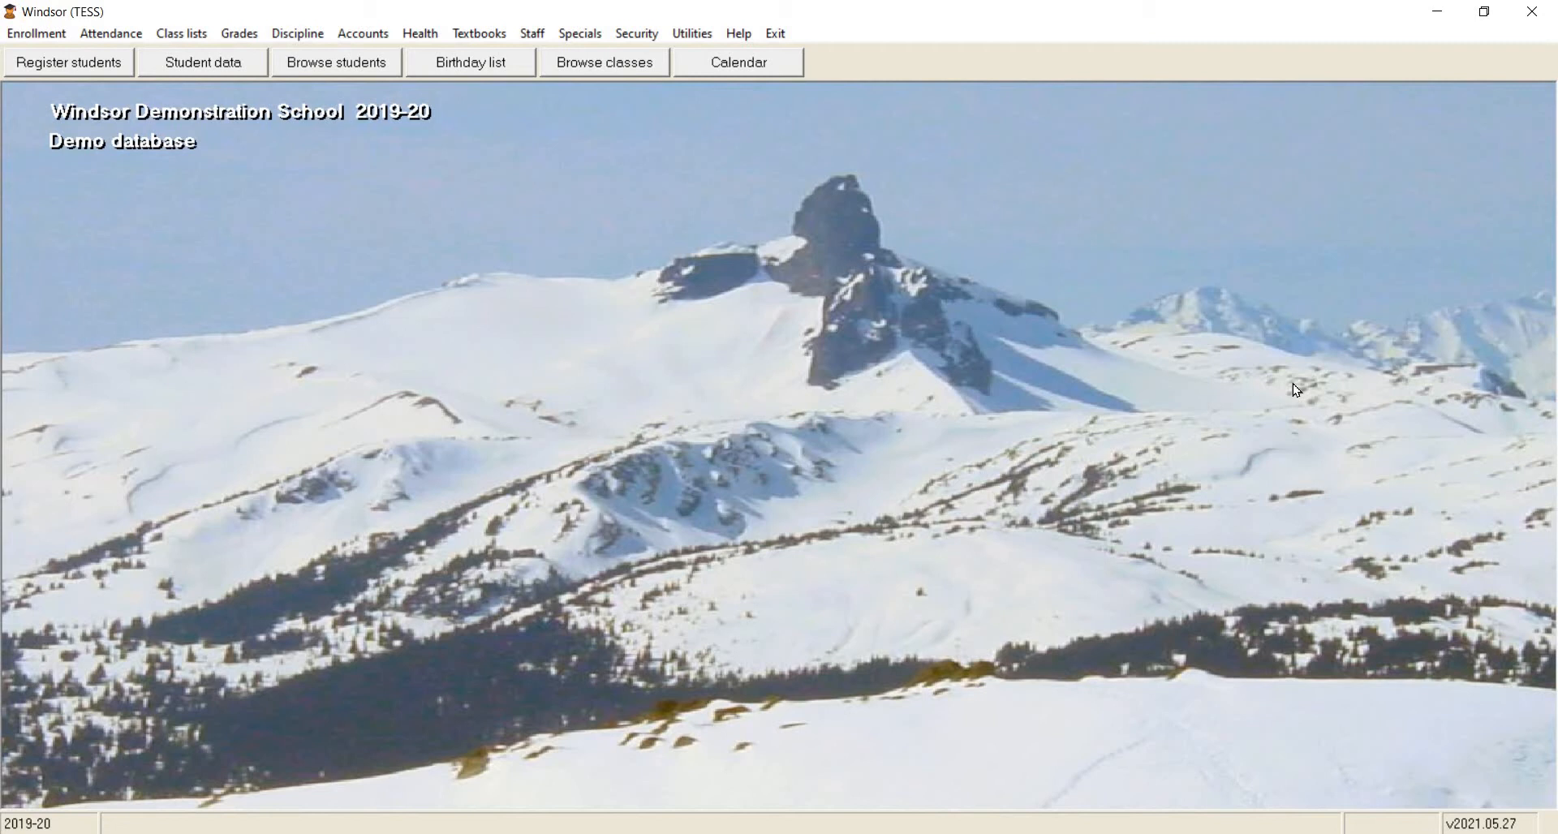
Open the audit report setup and review the grade choices for full-day and half-day kindergarten, keeping K and KH.
left_click(592, 33)
mouse_move(677, 170)
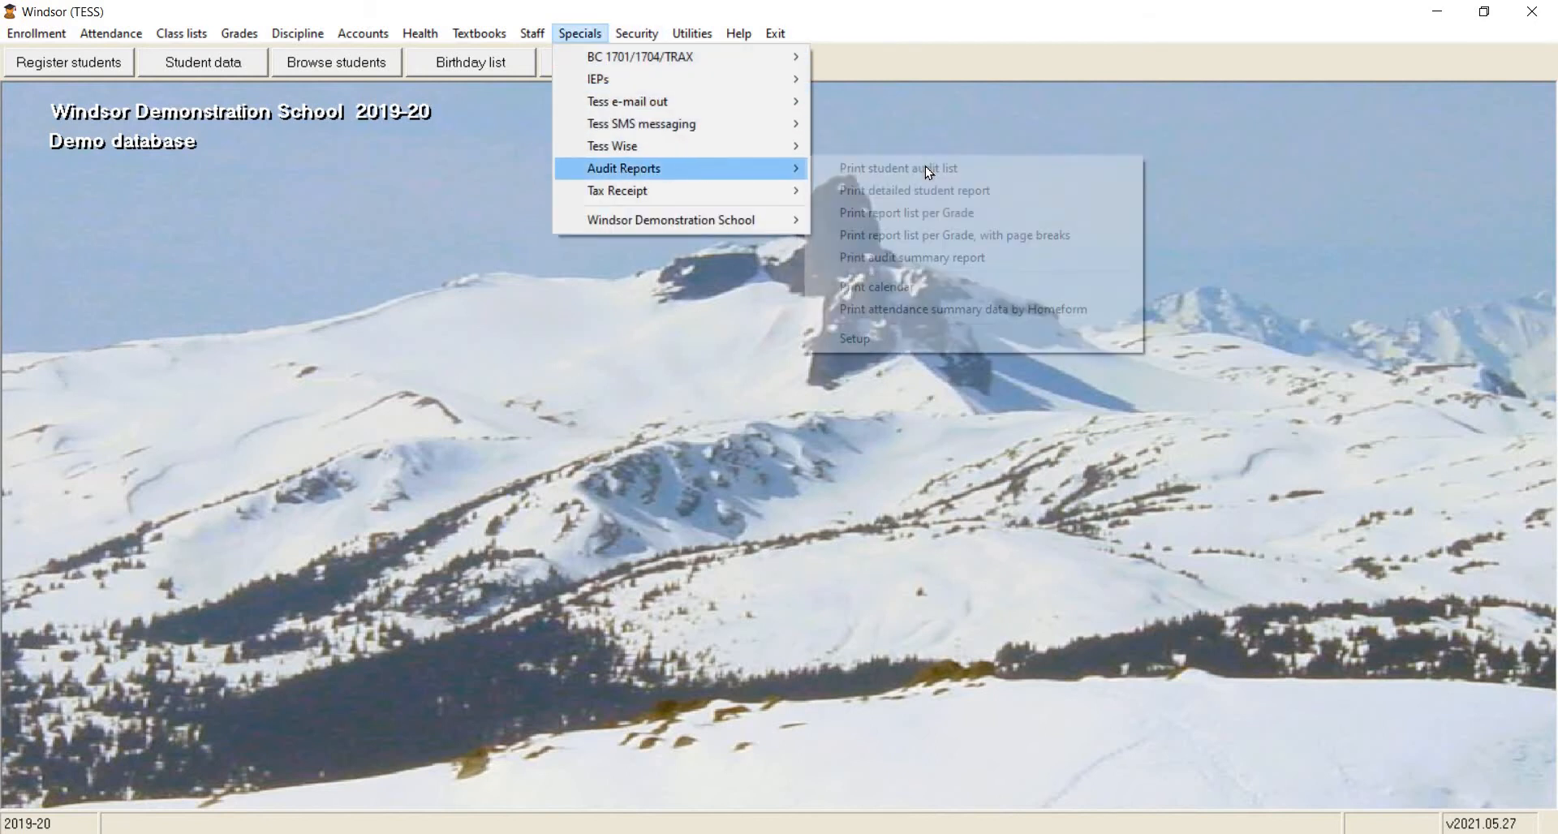
left_click(920, 339)
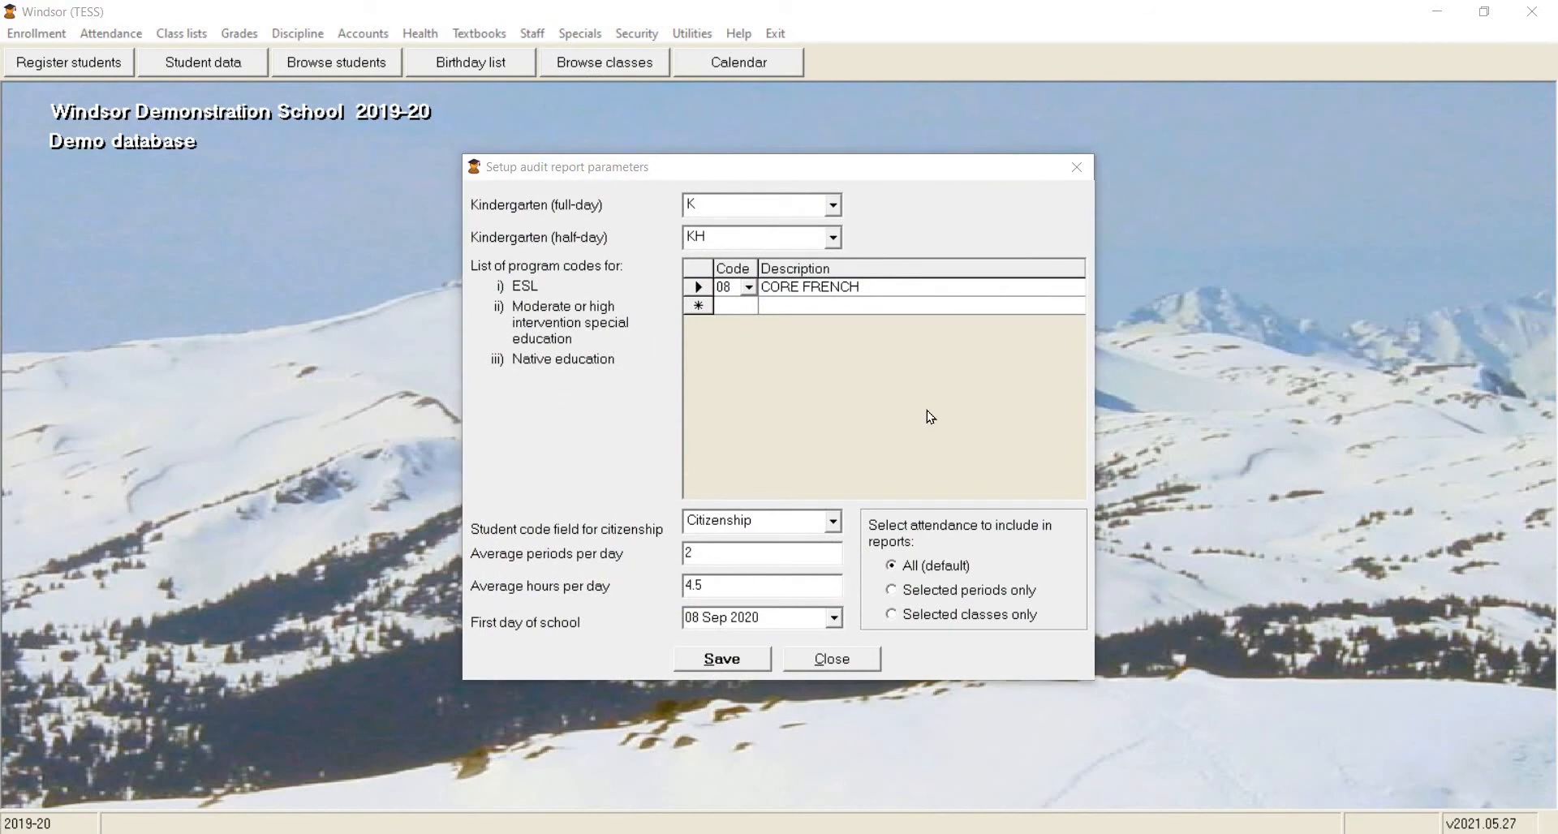
left_click(835, 206)
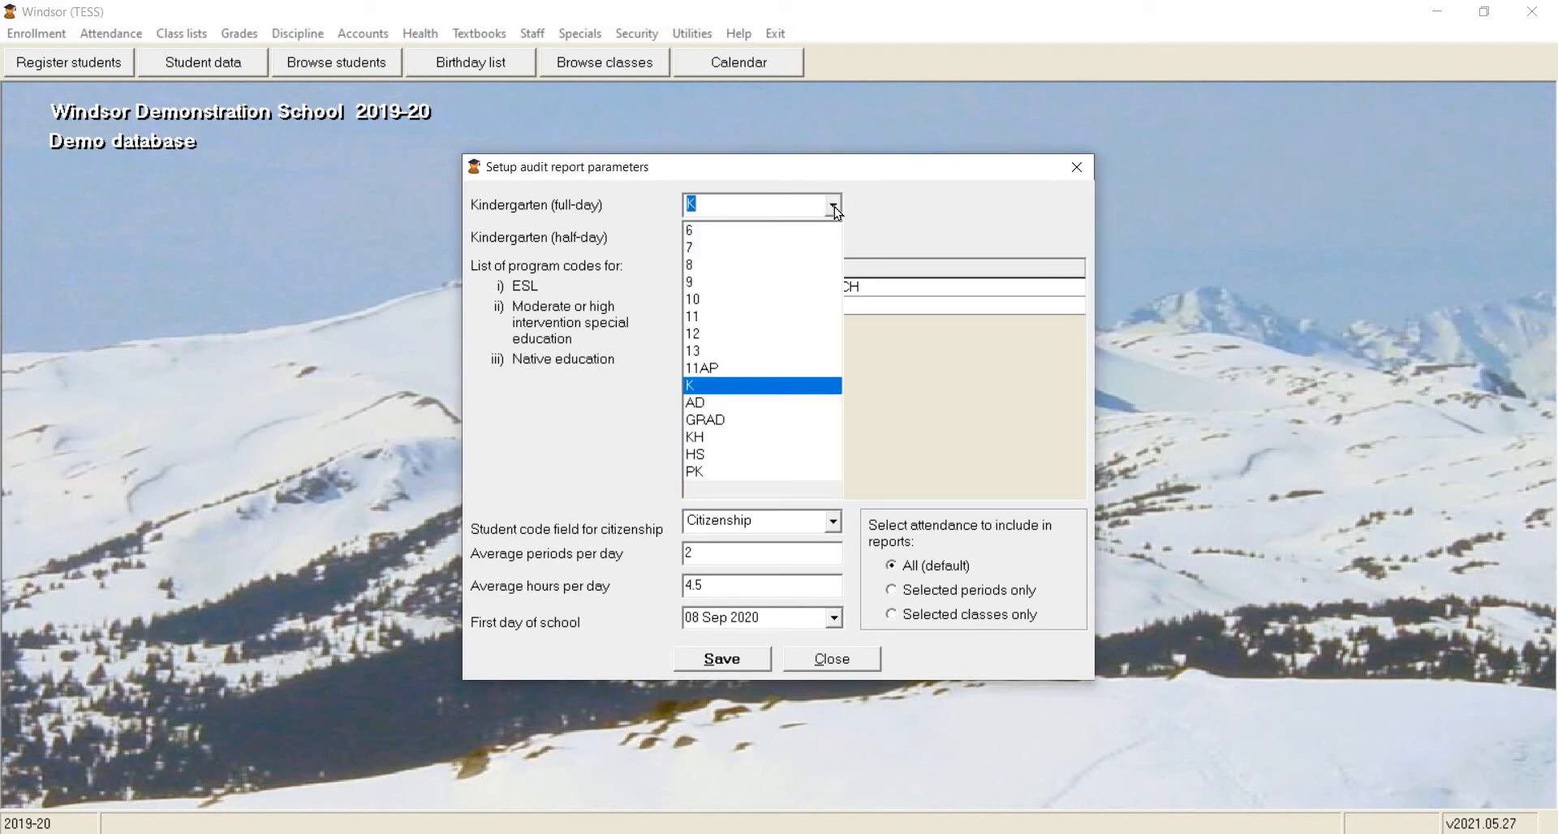
left_click(840, 241)
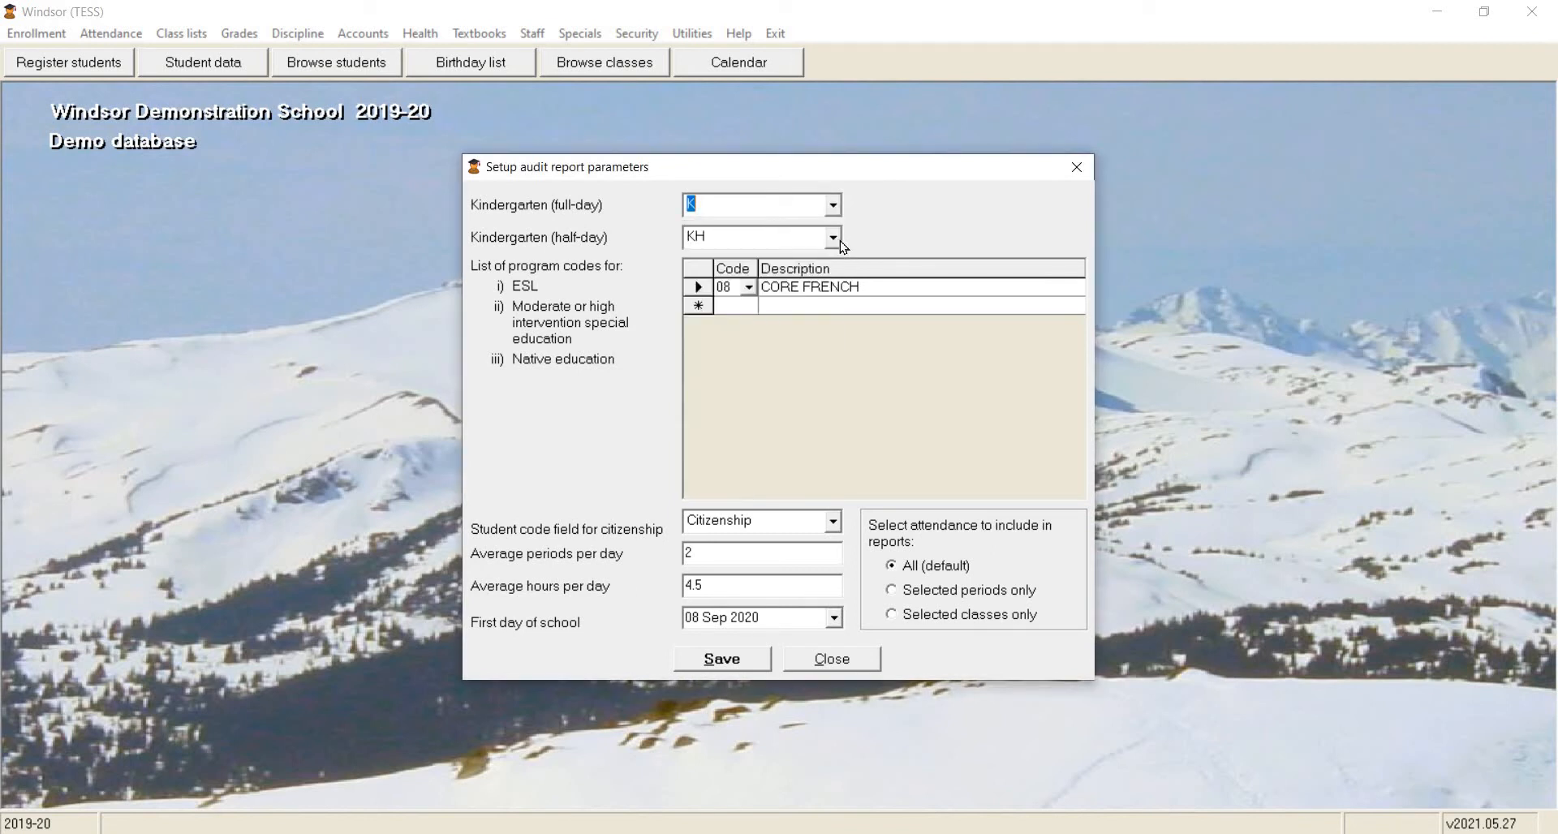
left_click(833, 237)
left_click(844, 247)
Add code 11, EARLY FRENCH IMMERSION, as a new row in the list of program codes.
left_click(742, 307)
left_click(748, 305)
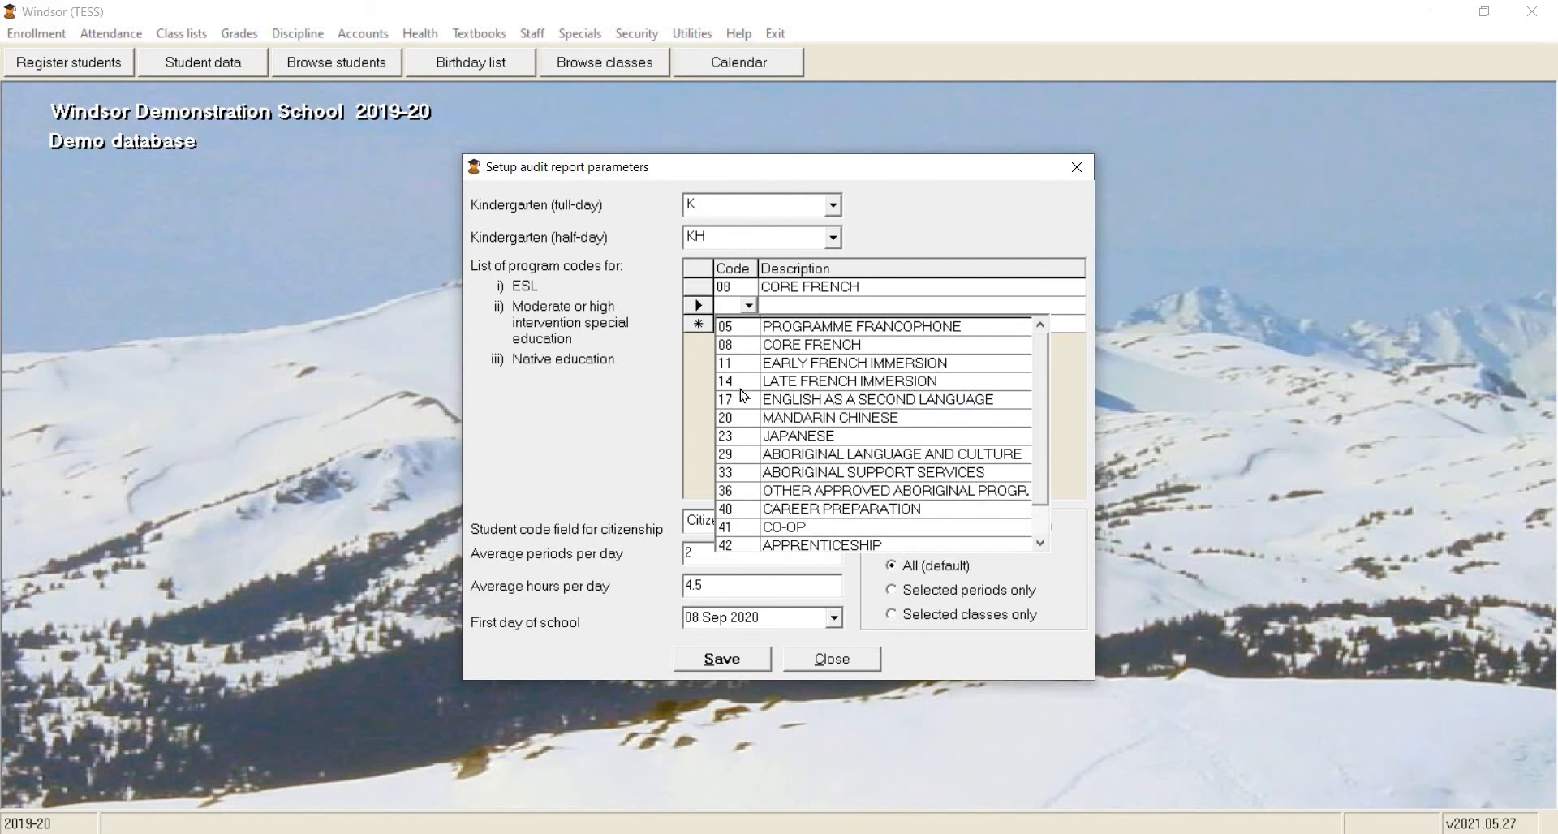
left_click(738, 362)
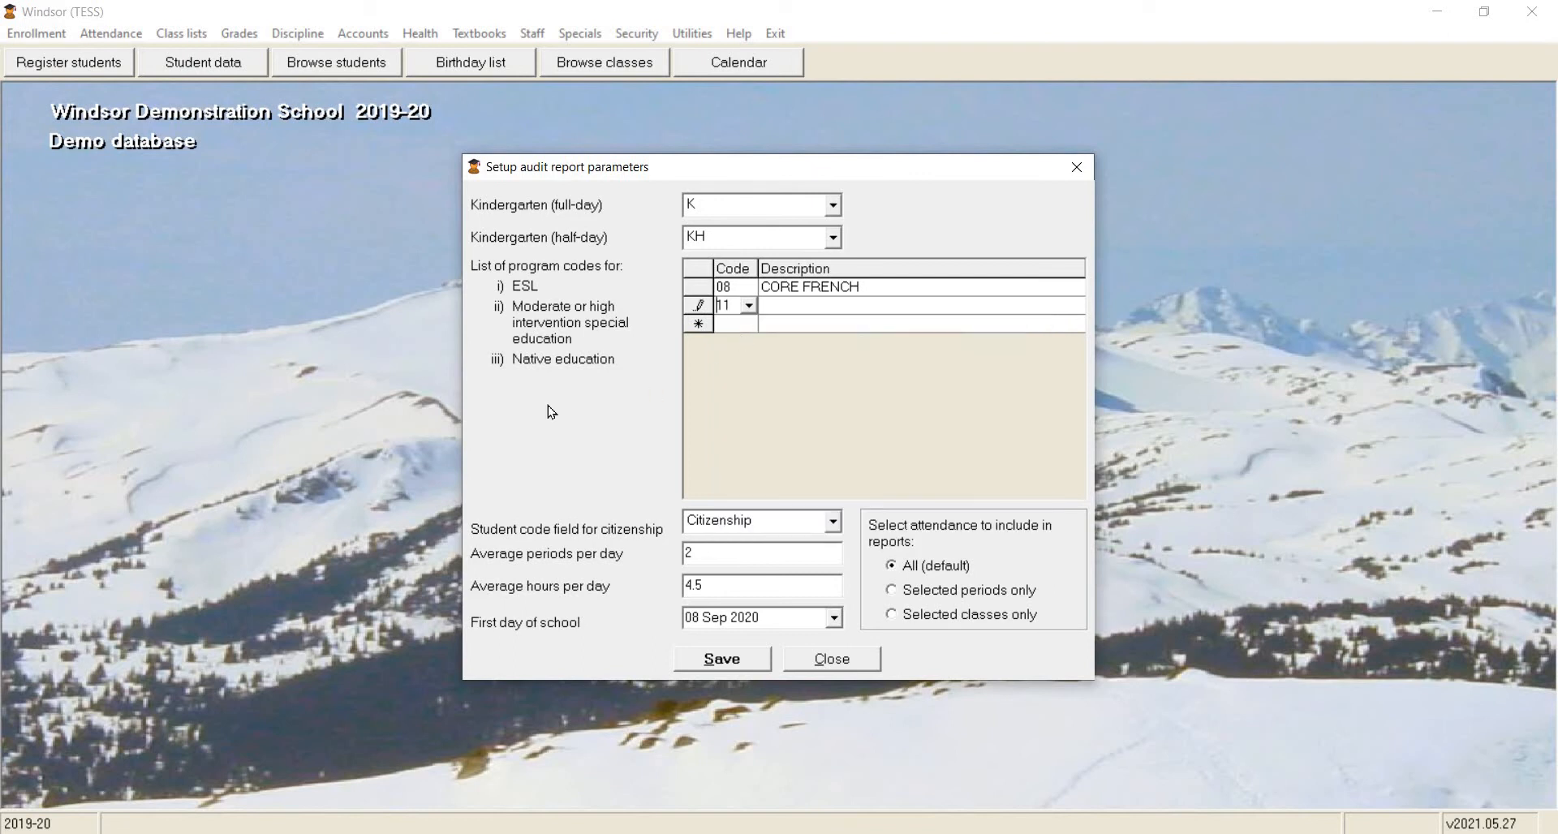
Check the citizenship code field, average periods per day and first day of school, and save the audit report parameters.
left_click(840, 527)
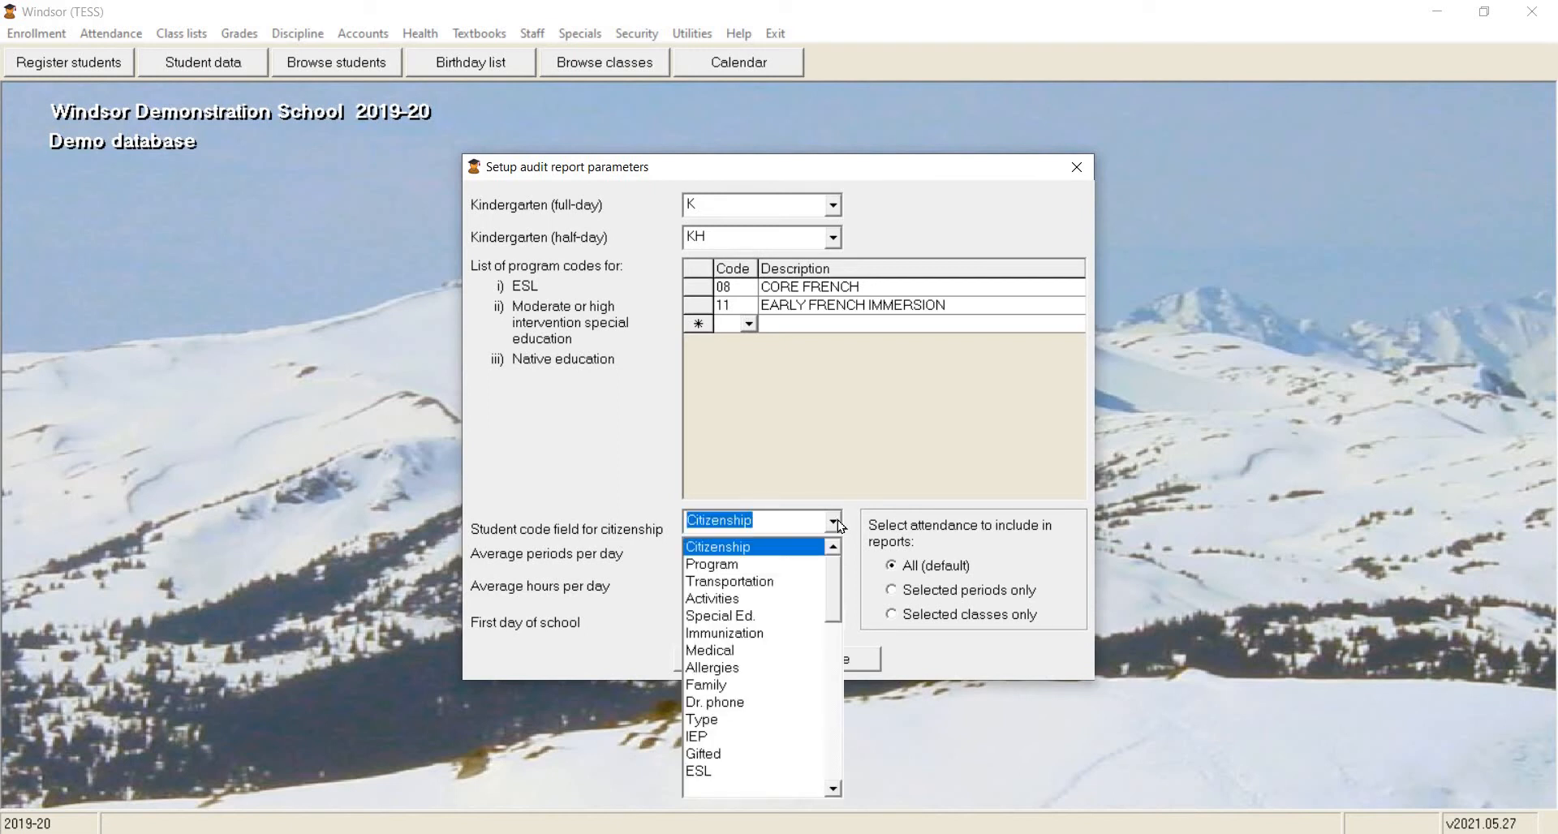
left_click(840, 527)
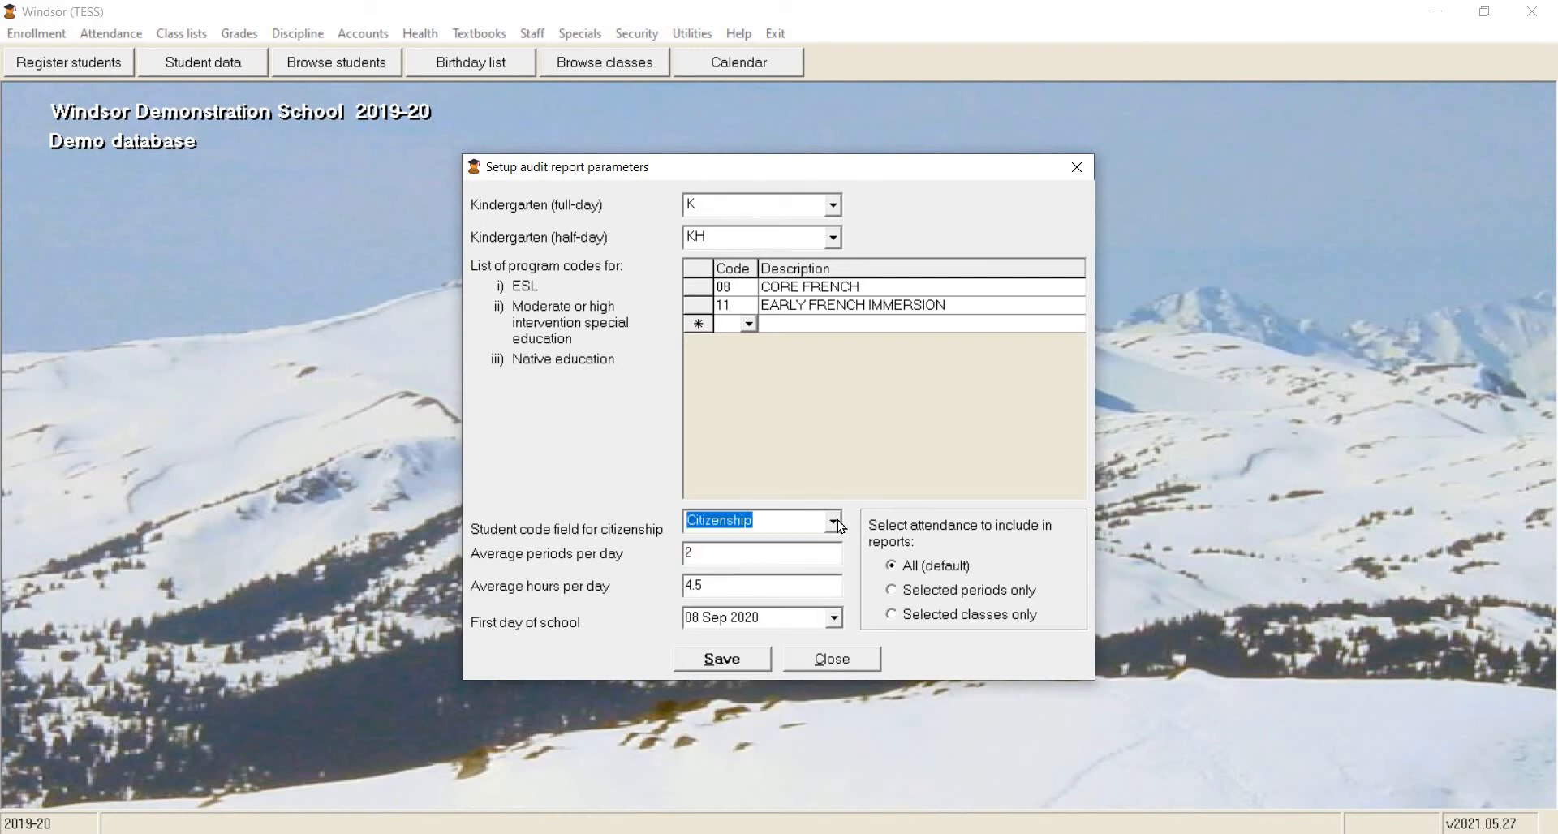
left_click(772, 556)
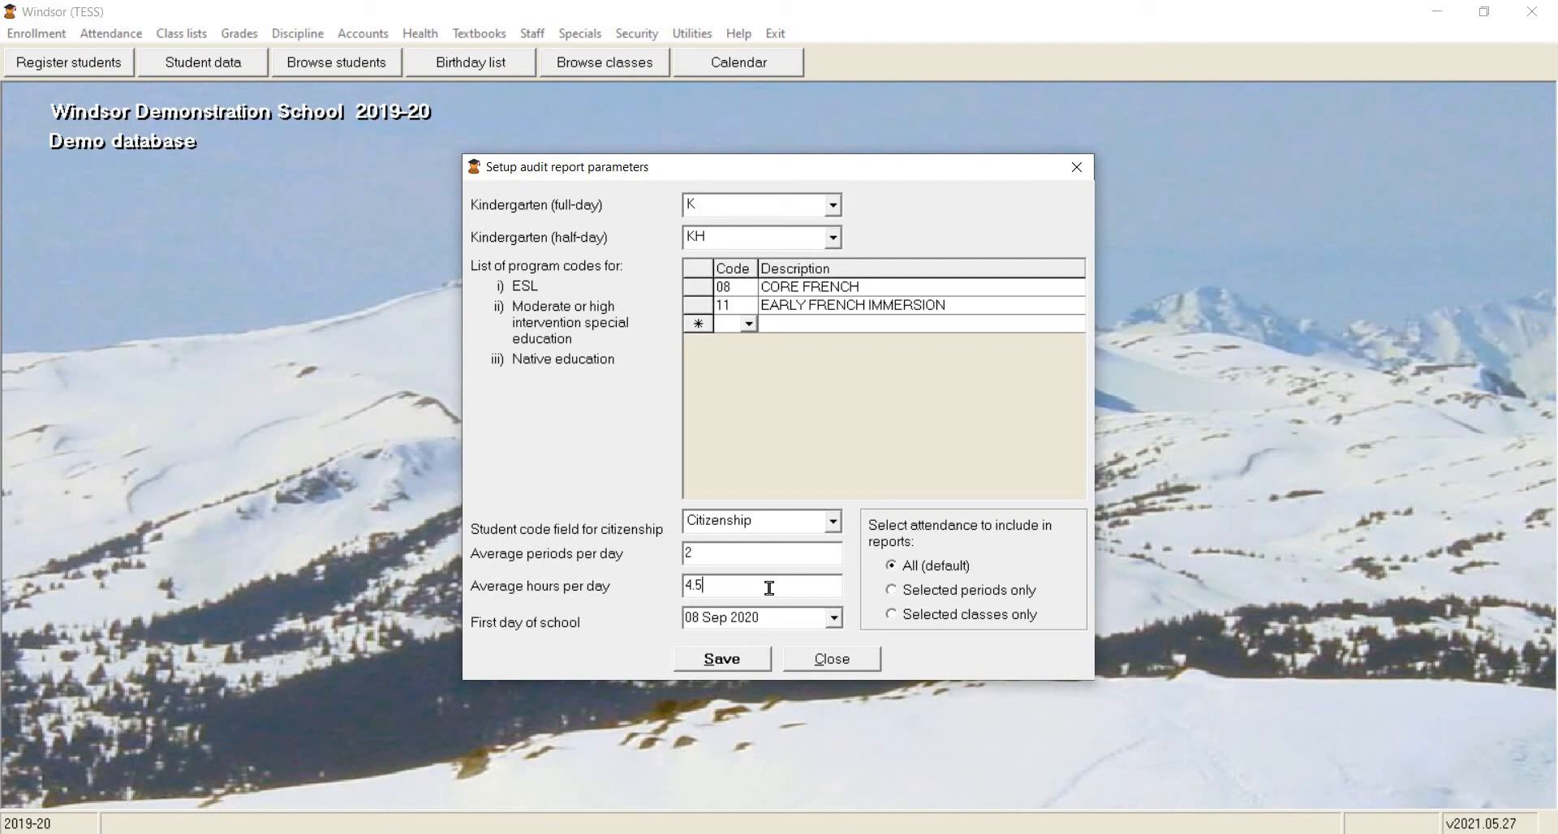
left_click(807, 618)
left_click(724, 658)
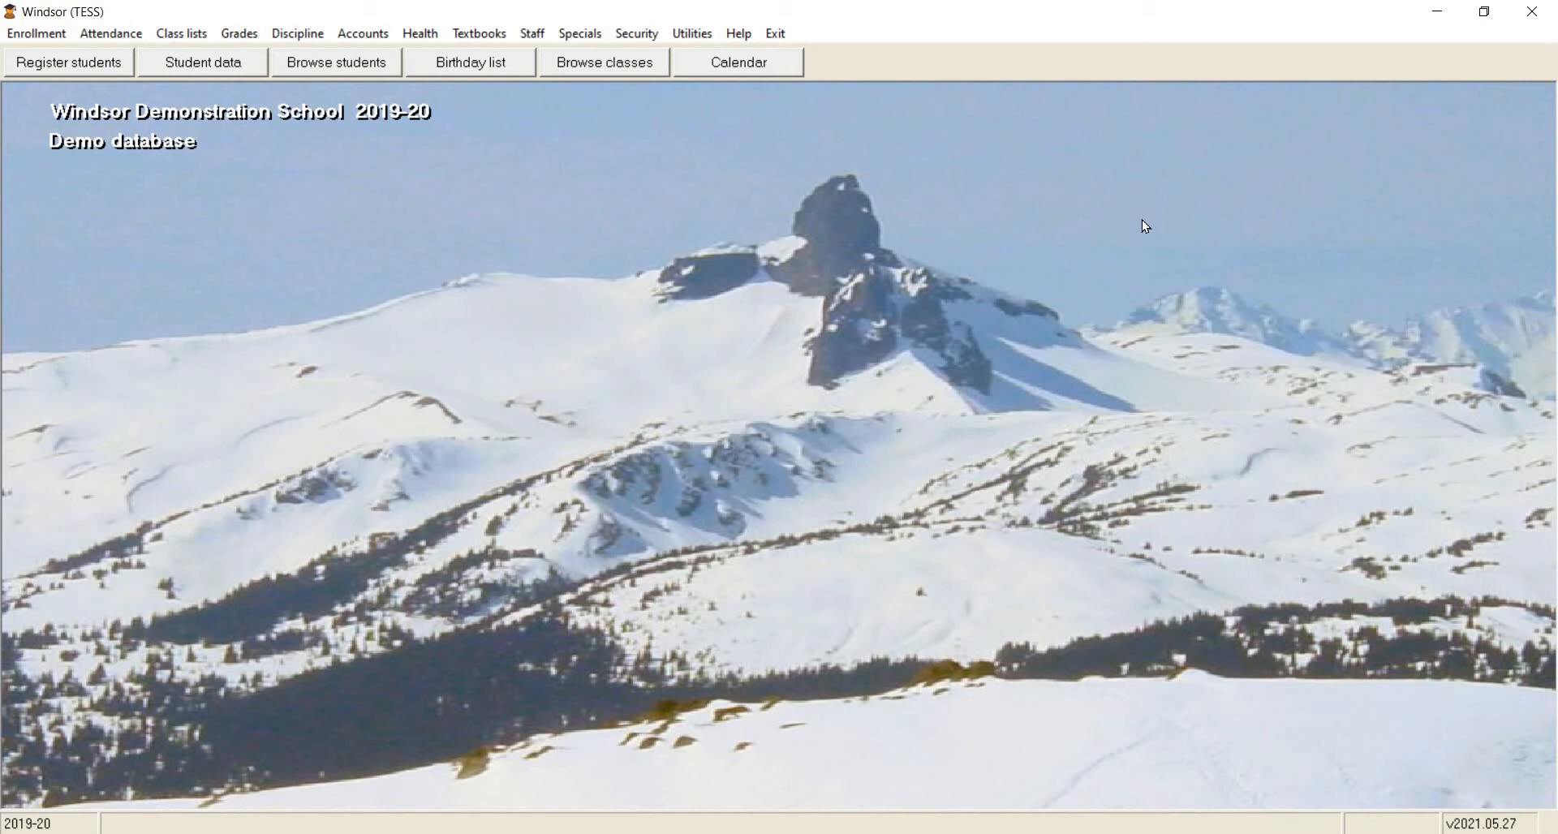
Run the TCL command "edituserspecs audit_hours" and accept 600/320 as the audit hours specification.
key("F5")
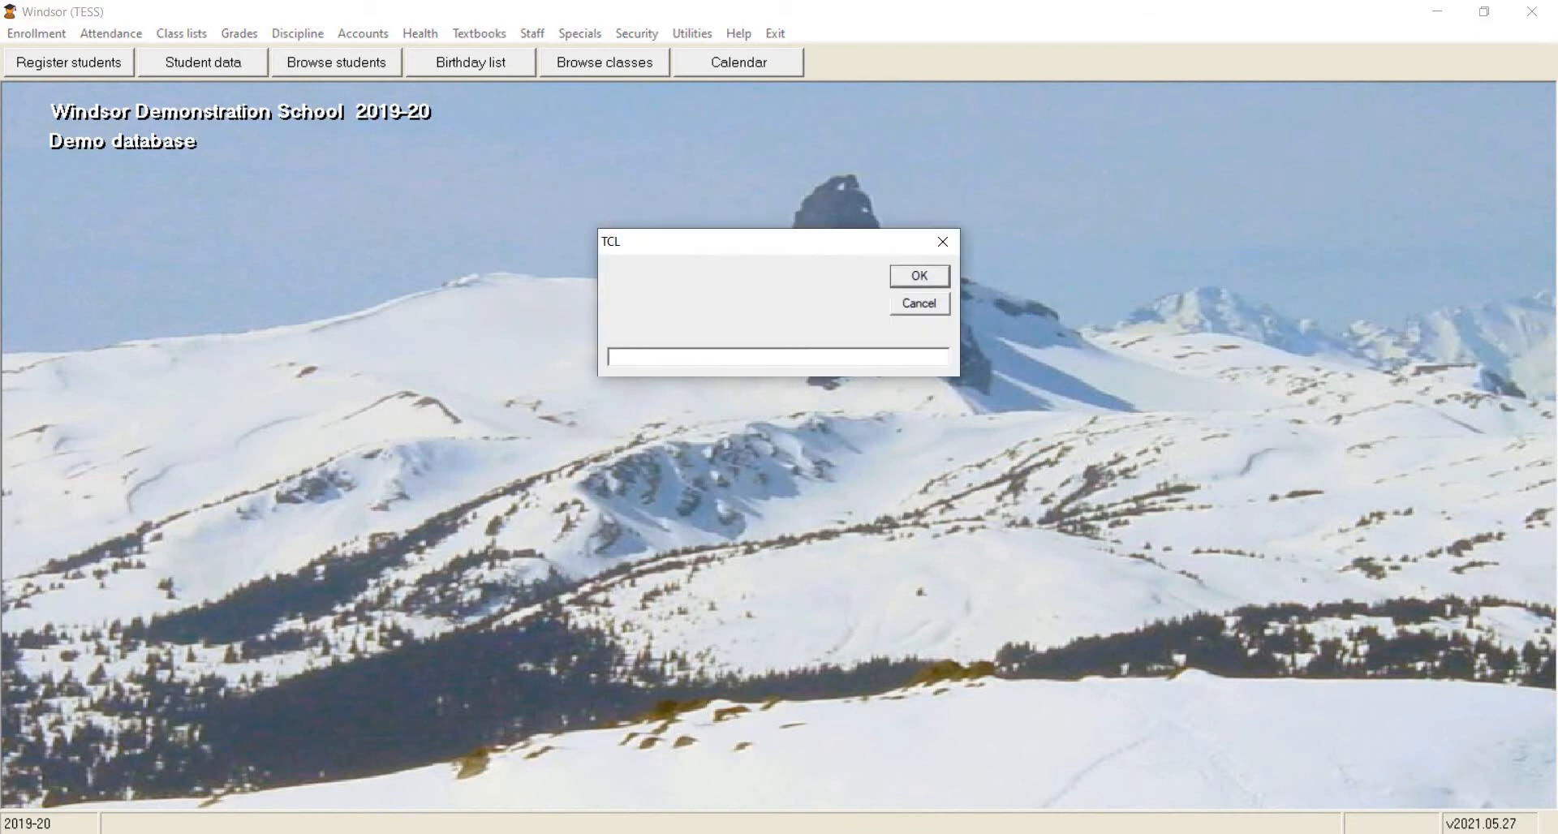
type("edituserspecs audit_hours")
left_click(917, 277)
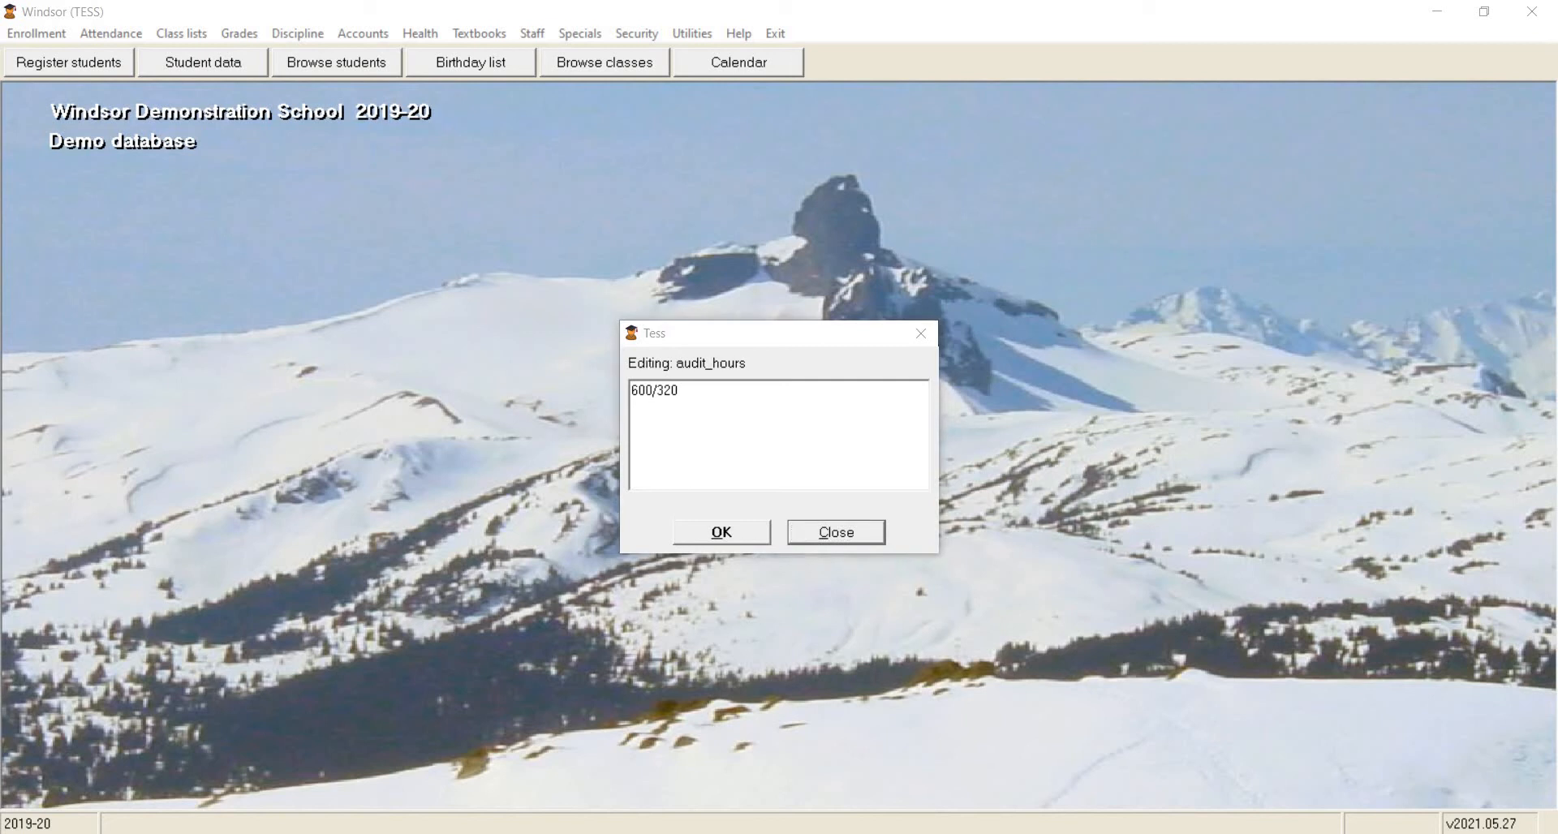
left_click(724, 532)
key("Return")
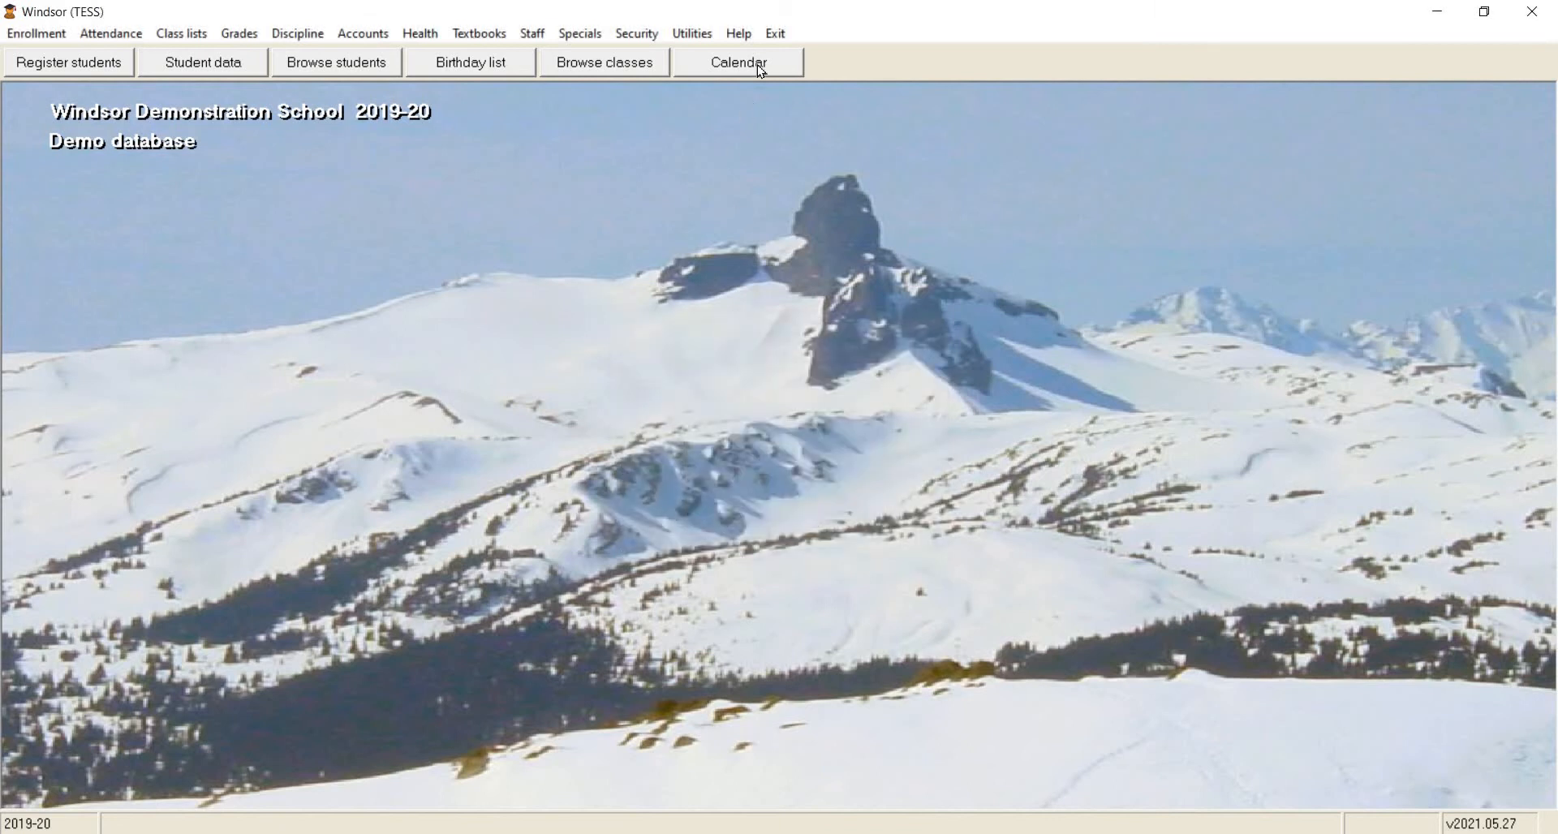
Open the school calendar, enter "Labor Day" as the holiday on Monday, September 7, 2020, and save it.
left_click(760, 65)
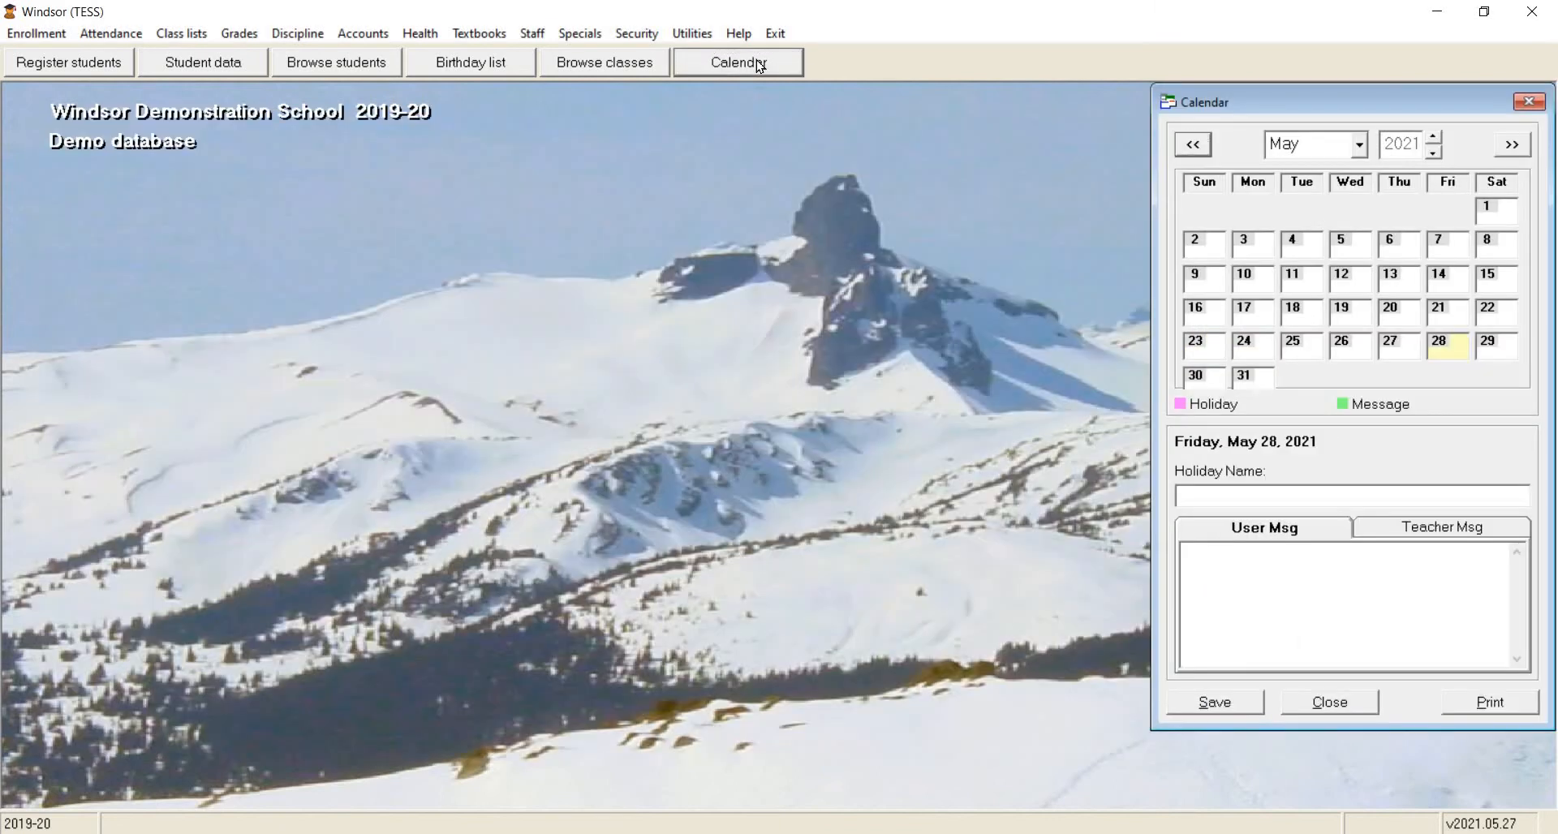
left_click_drag(1303, 109, 1108, 146)
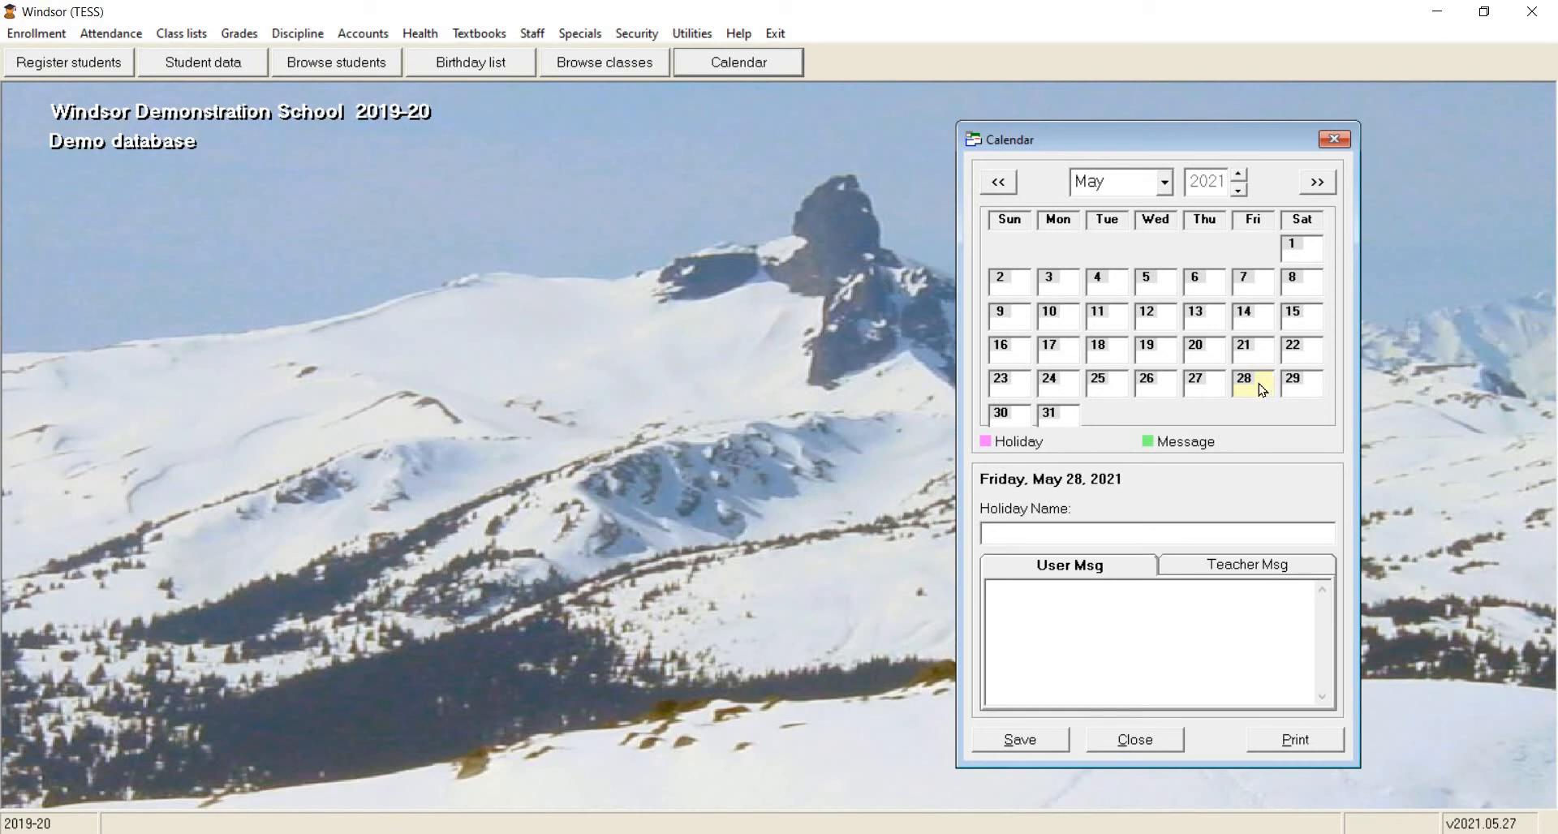
left_click(1000, 183)
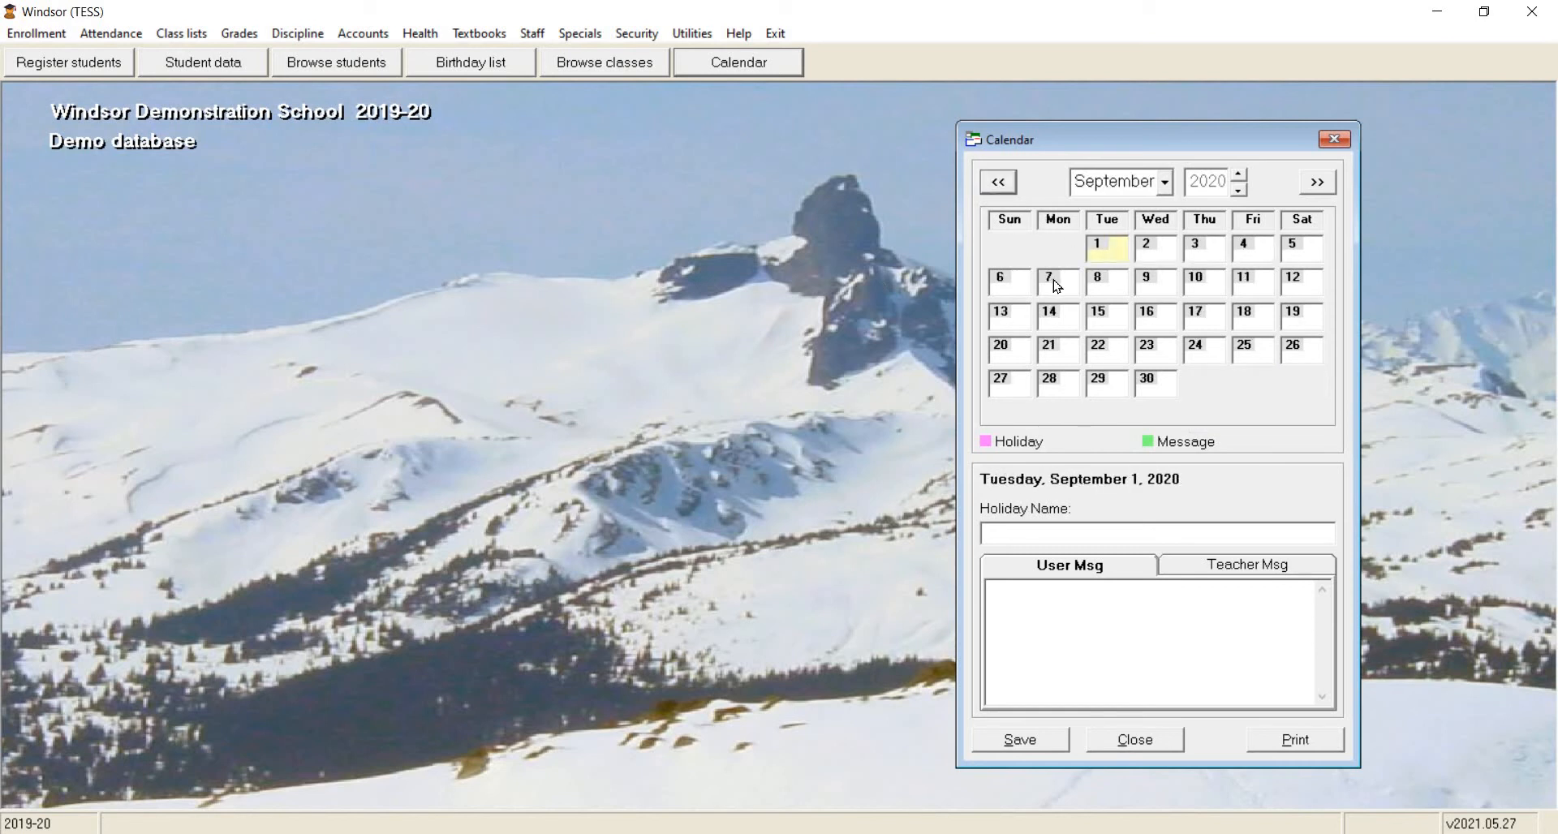
left_click(1057, 285)
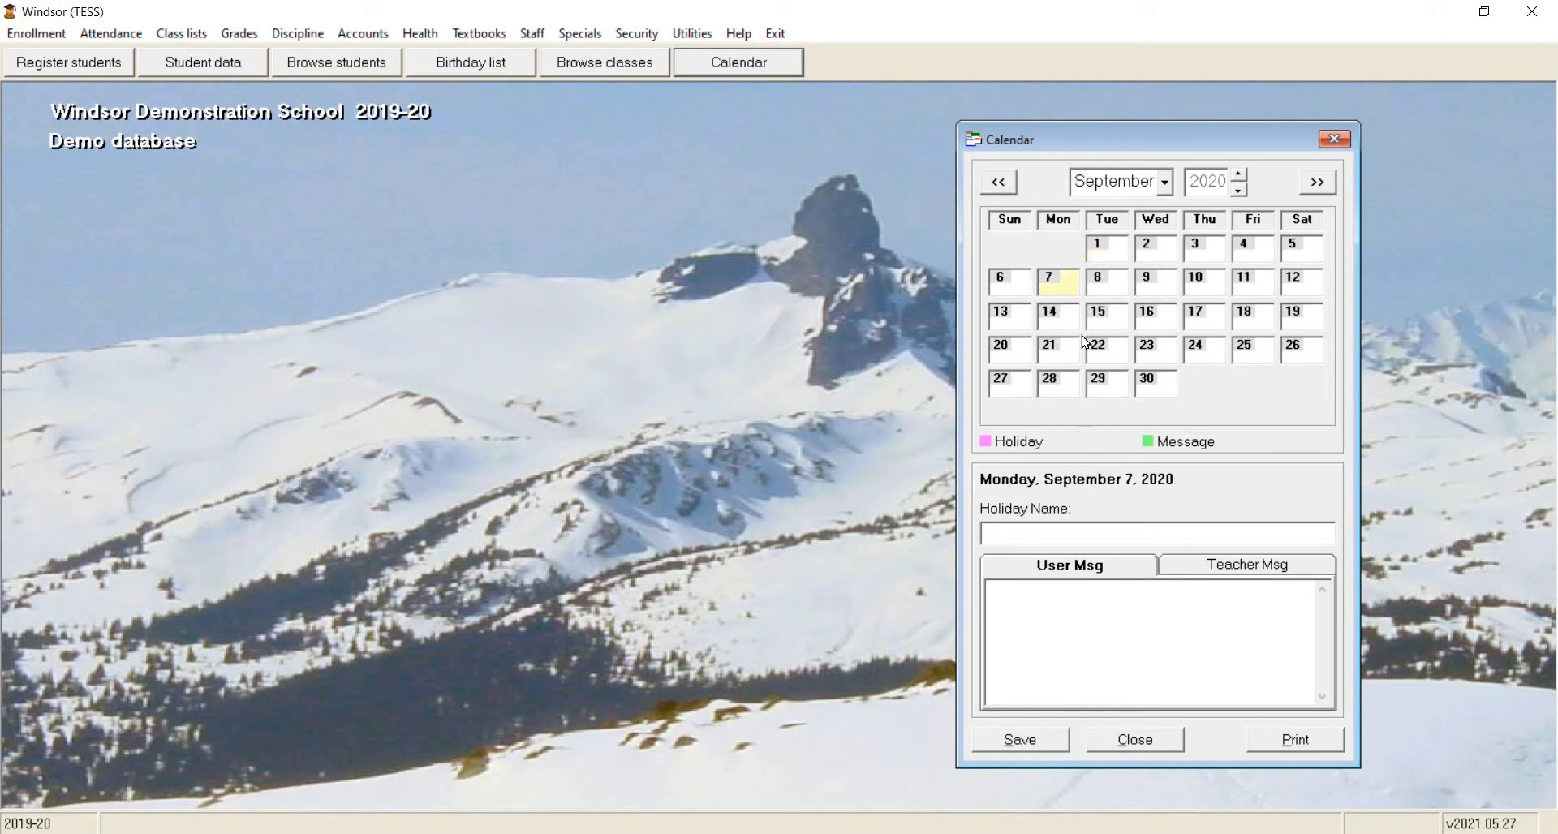
left_click(1115, 527)
type("Labor Day")
left_click(1039, 740)
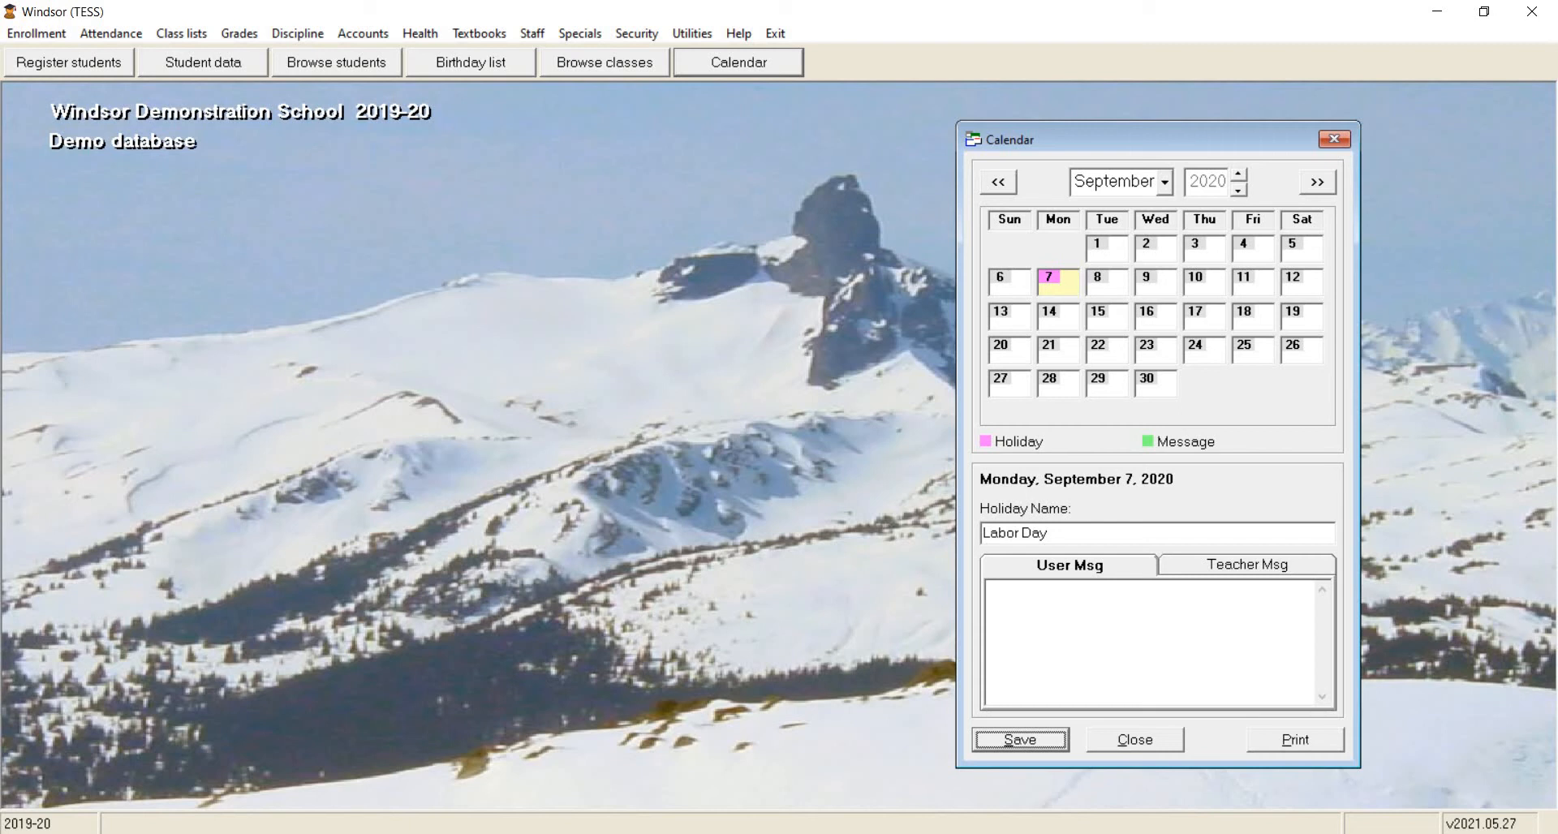
Start printing the calendar with a date range from 01 Oct 2020 to 31 May 2021.
left_click(1282, 740)
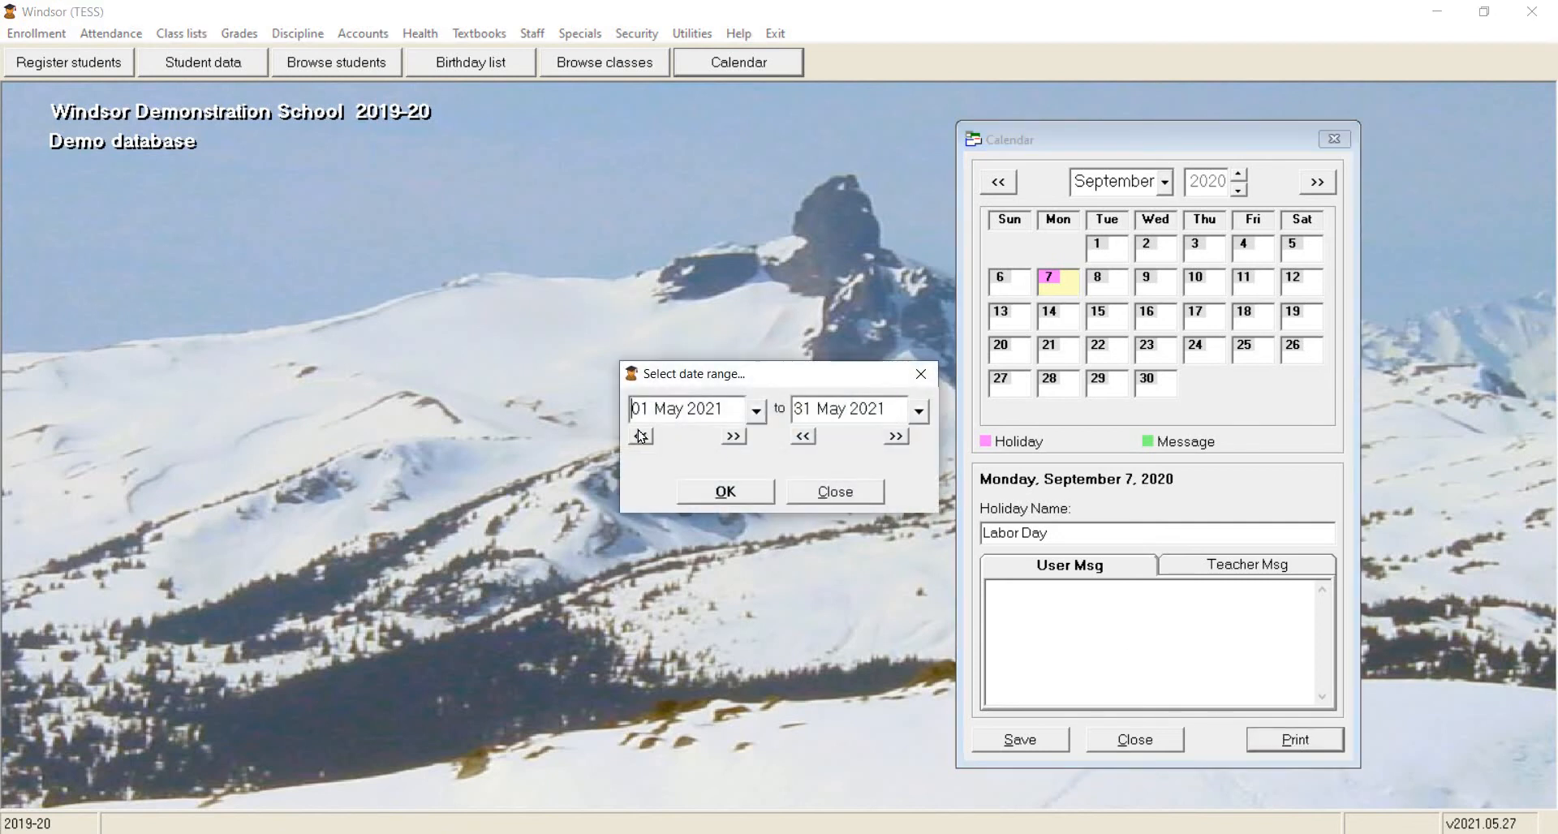
left_click(641, 437)
left_click(641, 437)
left_click(641, 436)
left_click(641, 436)
left_click(641, 436)
left_click(640, 436)
left_click(641, 436)
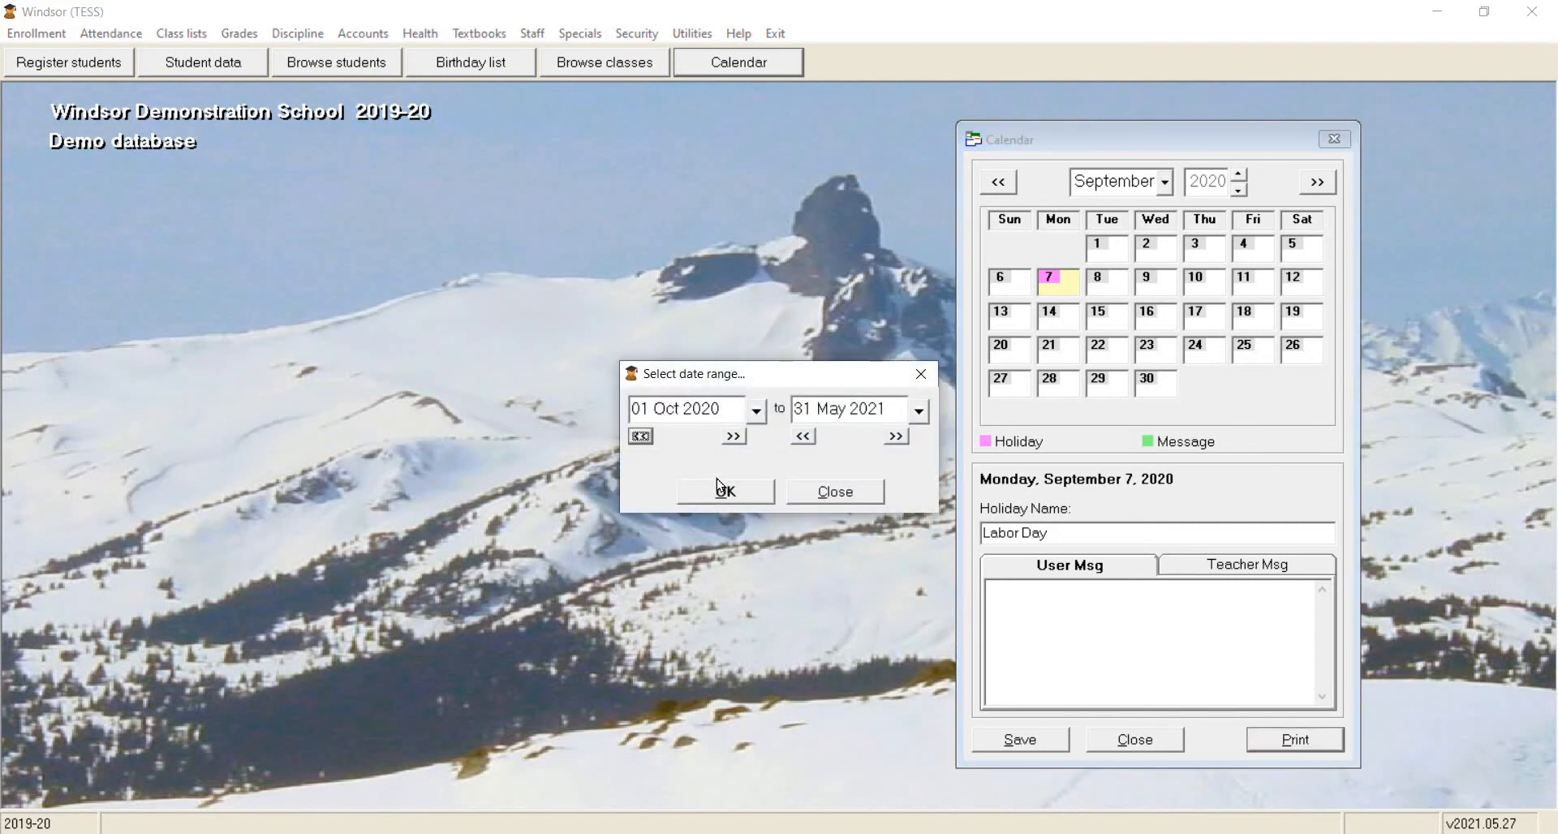
left_click(641, 436)
left_click(725, 491)
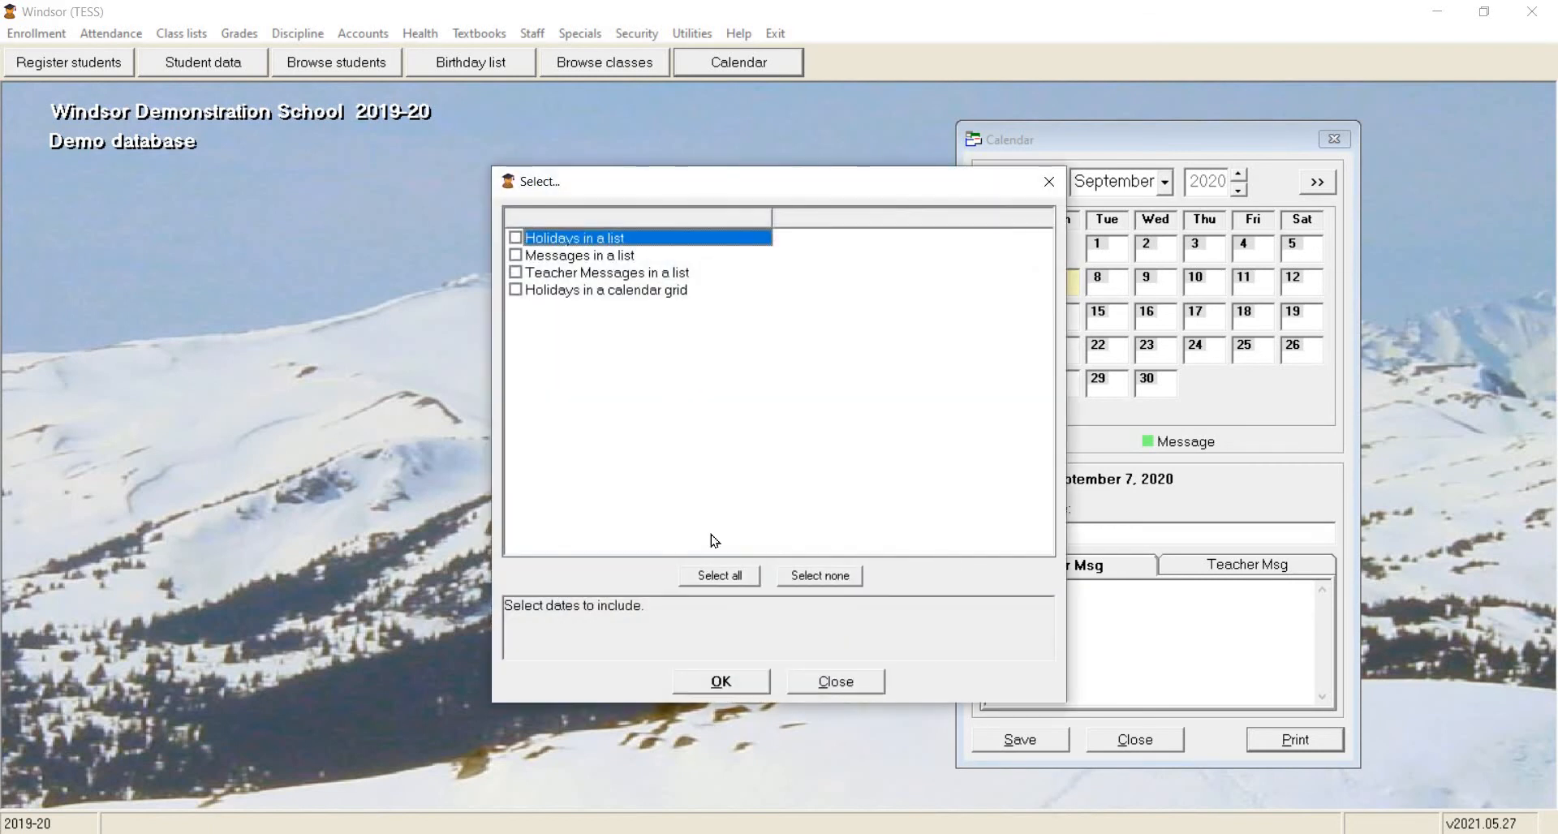
Include holidays, messages and teacher messages as lists in the calendar printout, leave out the calendar grid, and generate the report.
left_click(724, 577)
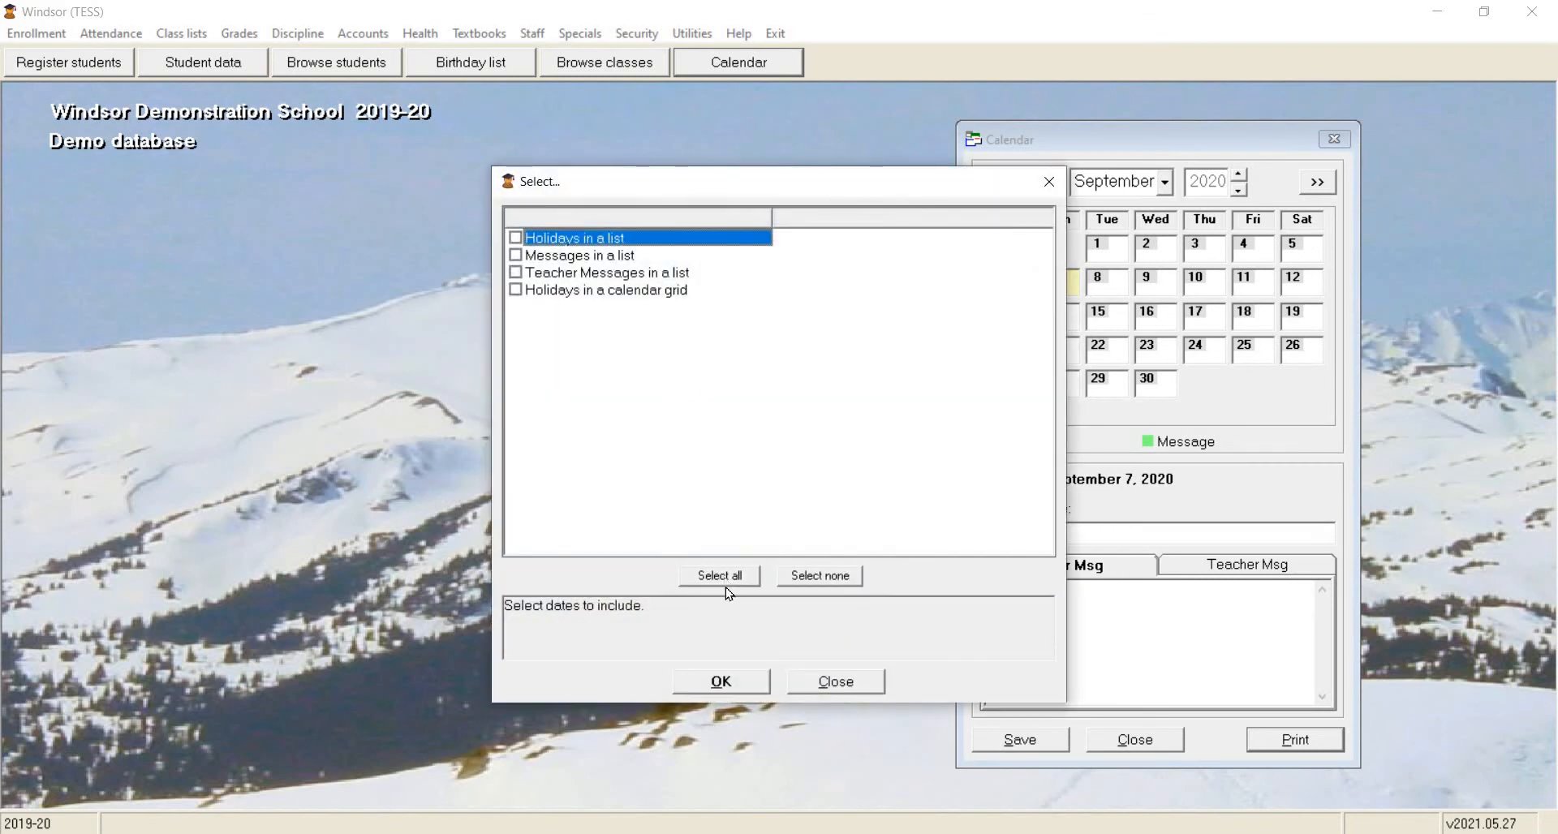
left_click(516, 291)
left_click(733, 684)
left_click(784, 498)
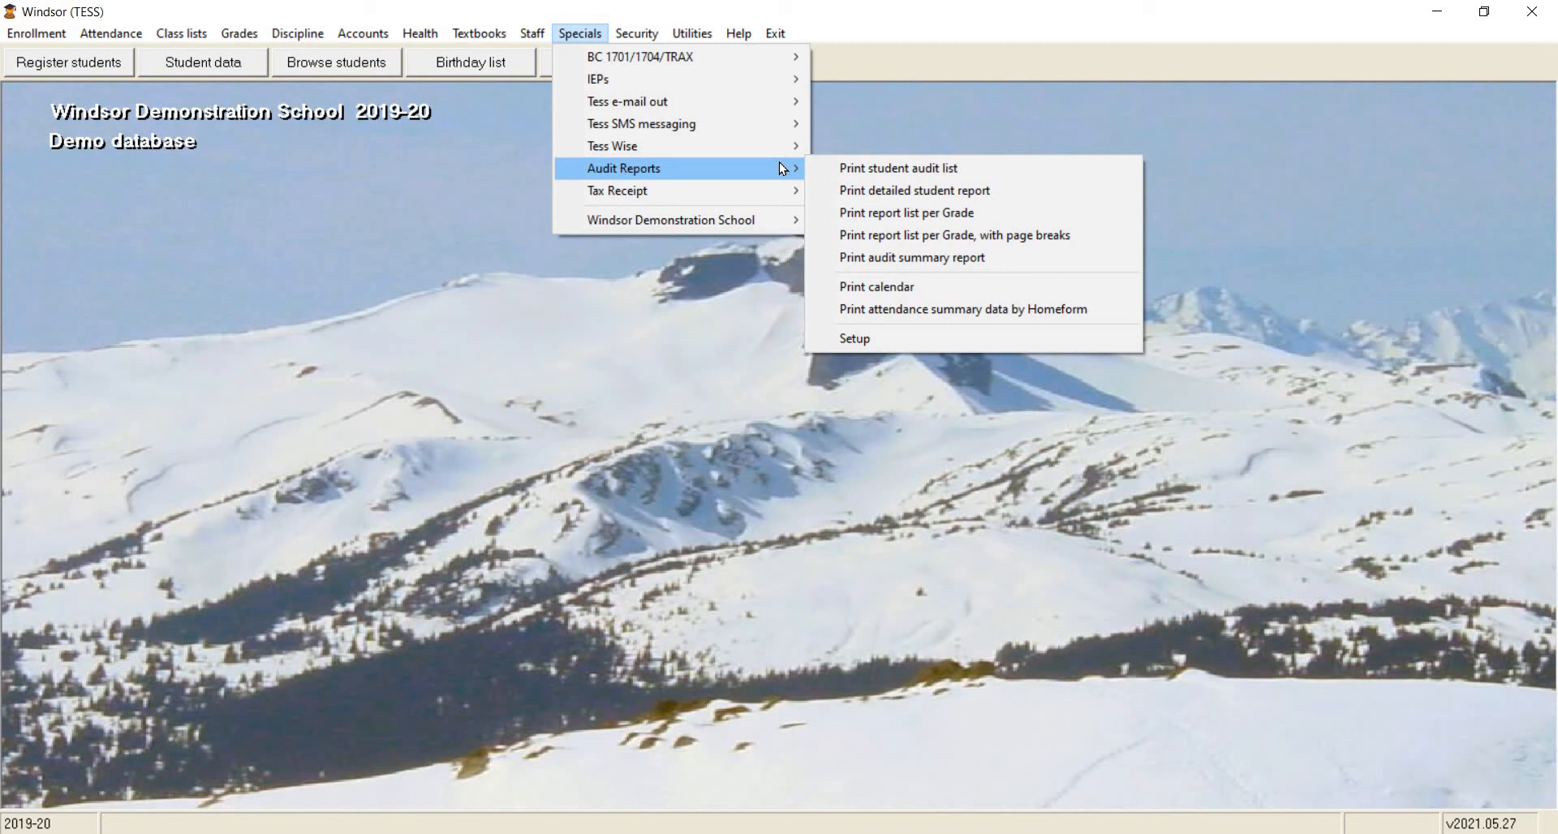
Preview the audit summary report for 08 Sep 2020 to 31 May 2021, Monday to Friday, for all currently enrolled students, and close it.
left_click(1010, 256)
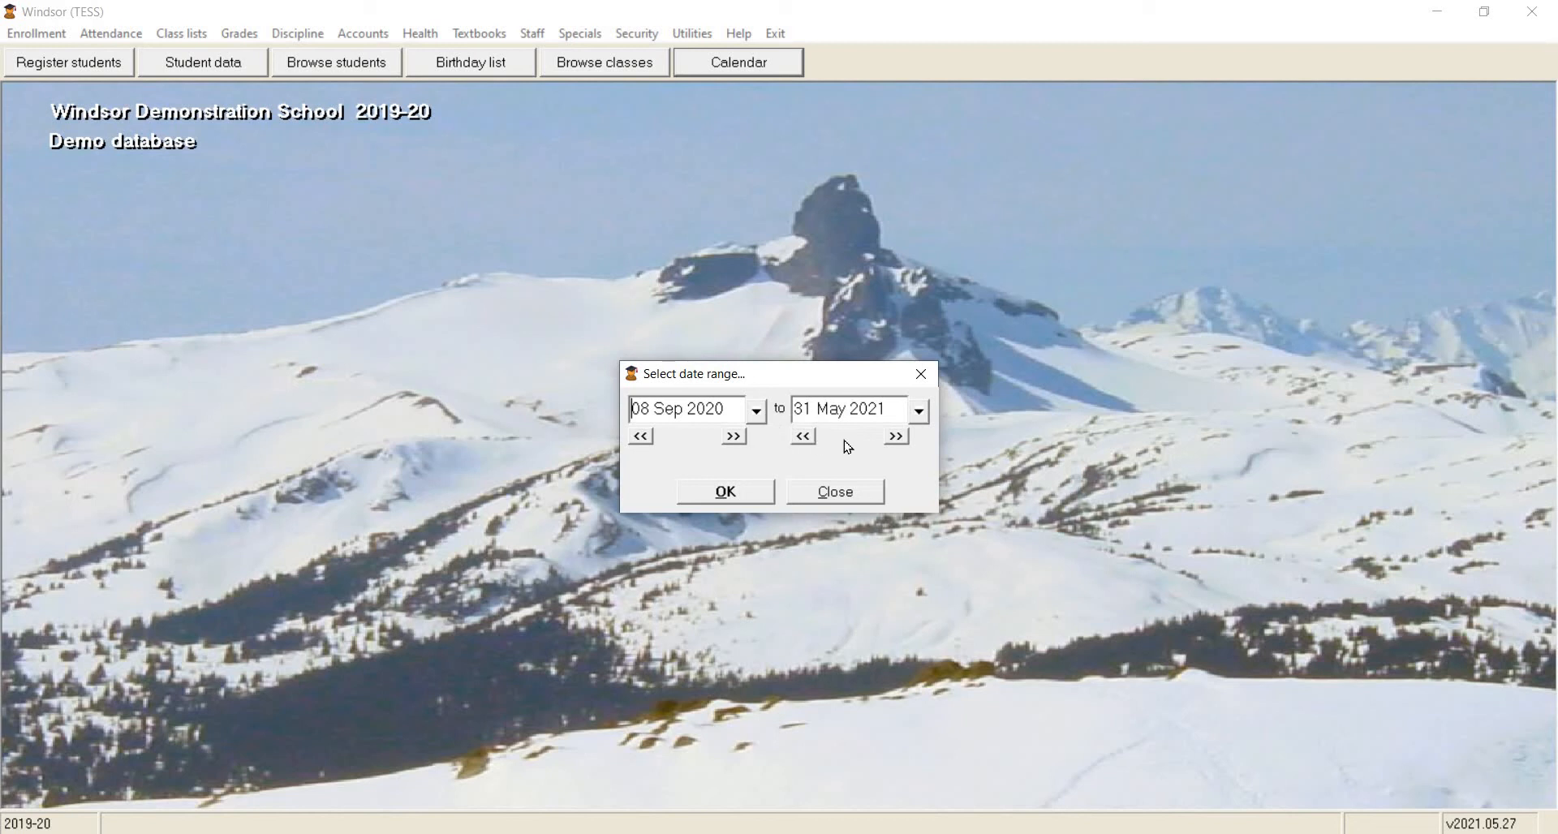
left_click(726, 492)
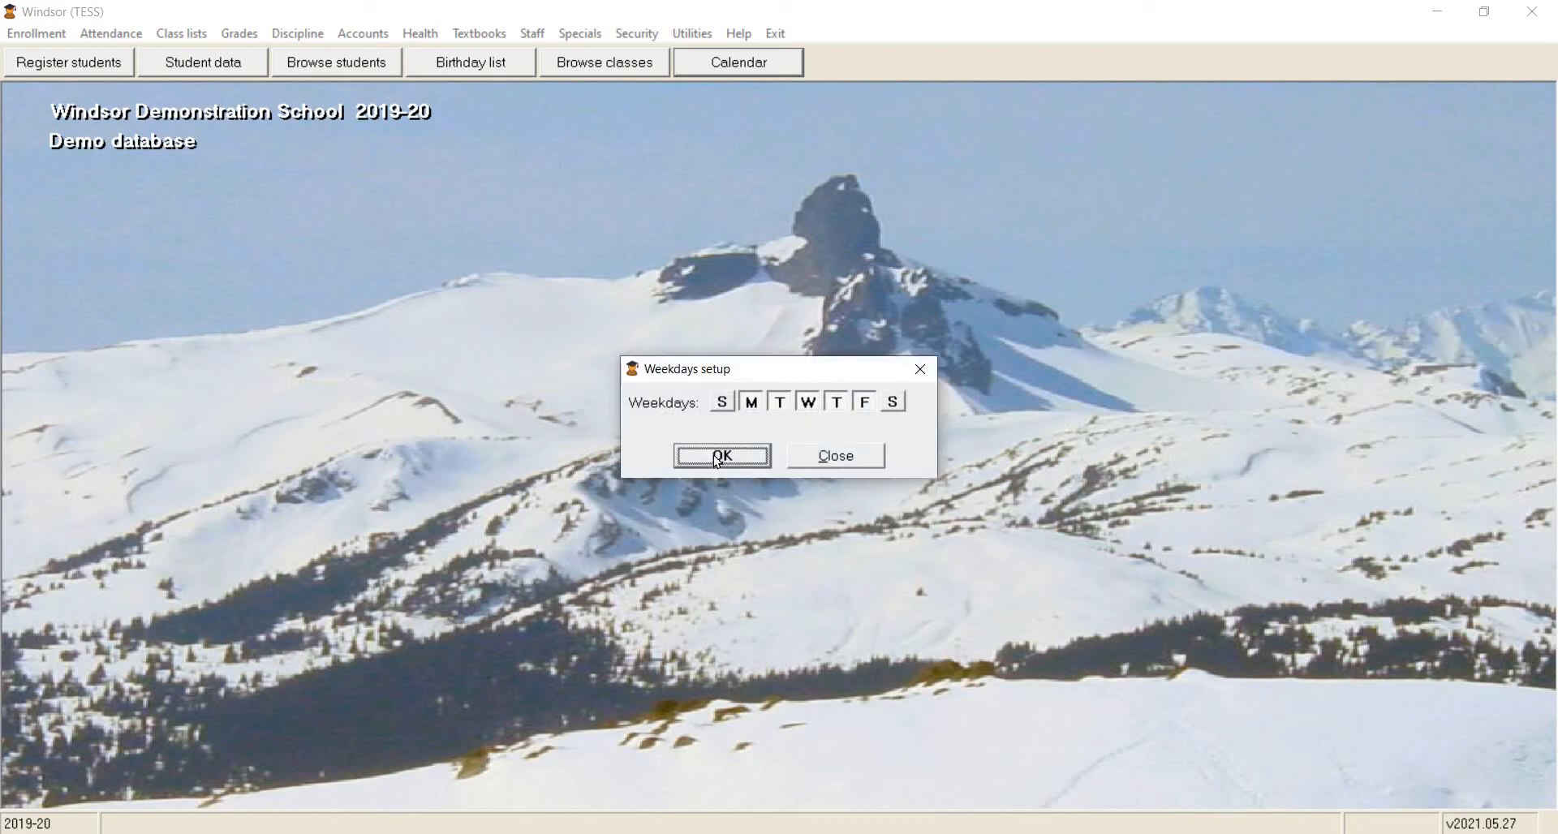
left_click(718, 459)
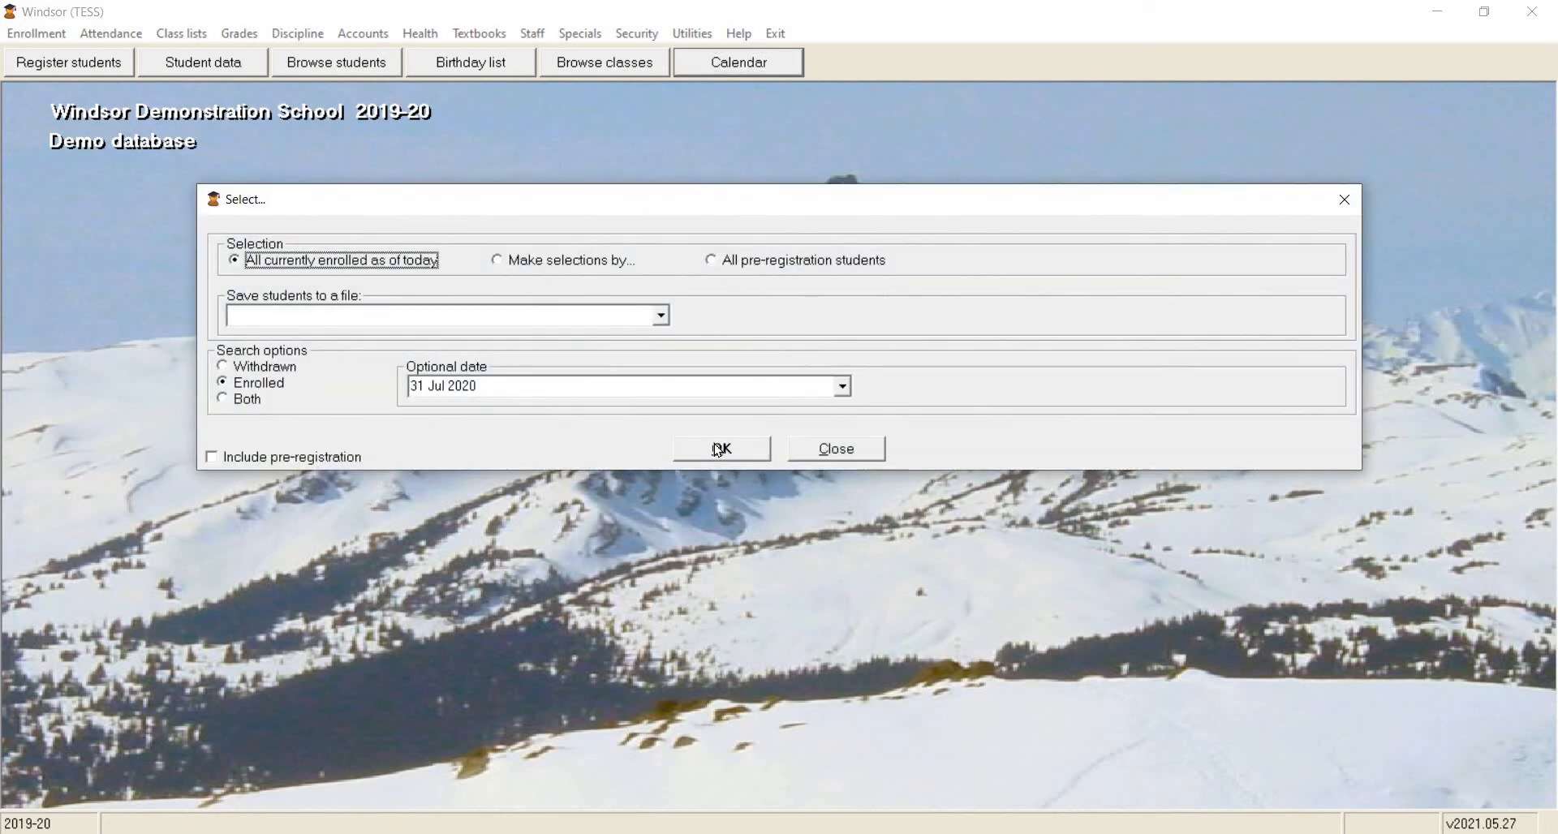
left_click(718, 450)
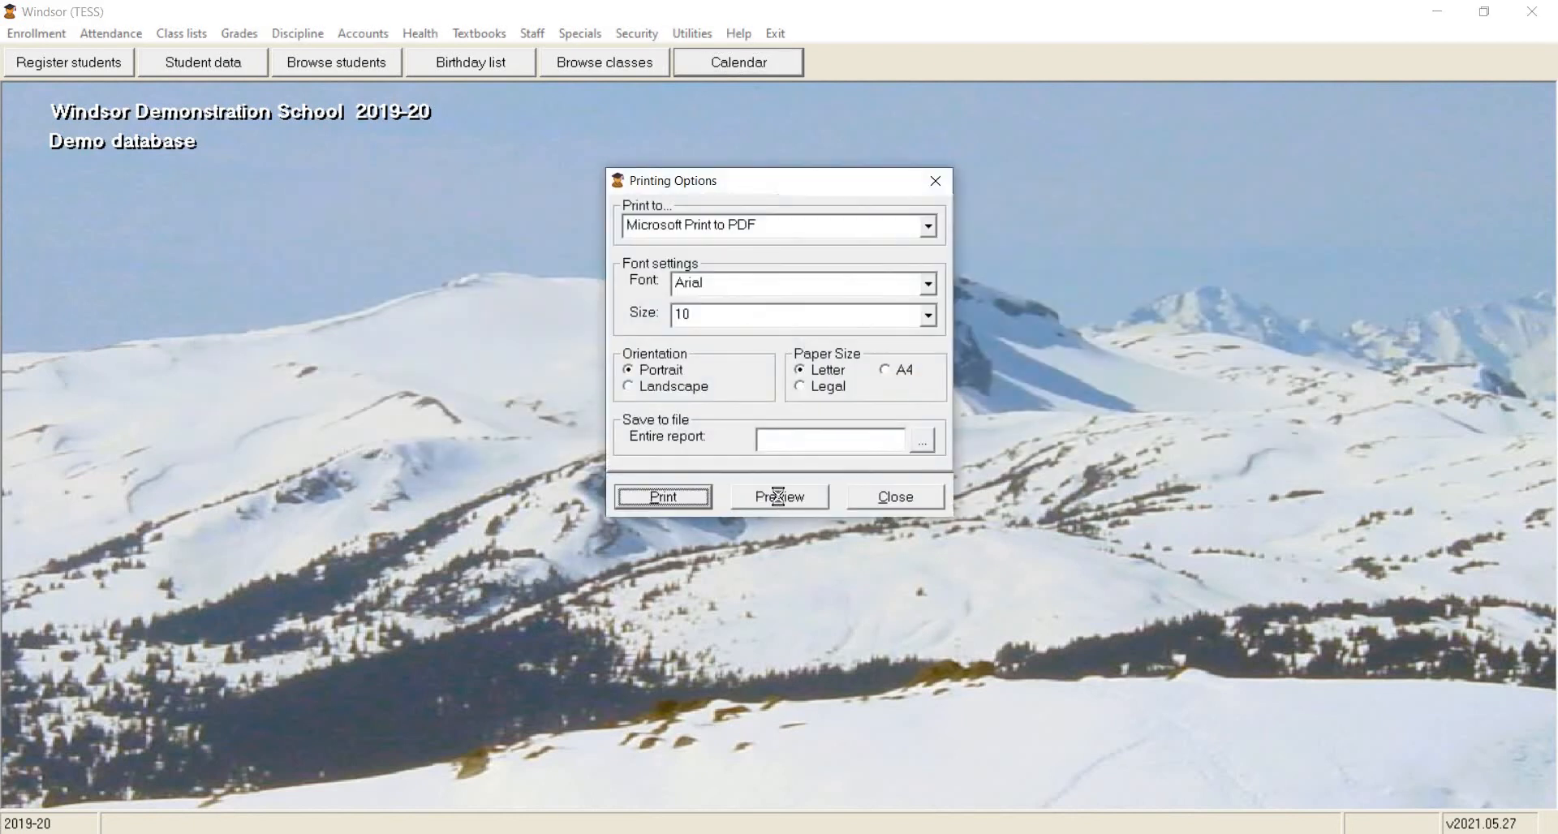
left_click(778, 496)
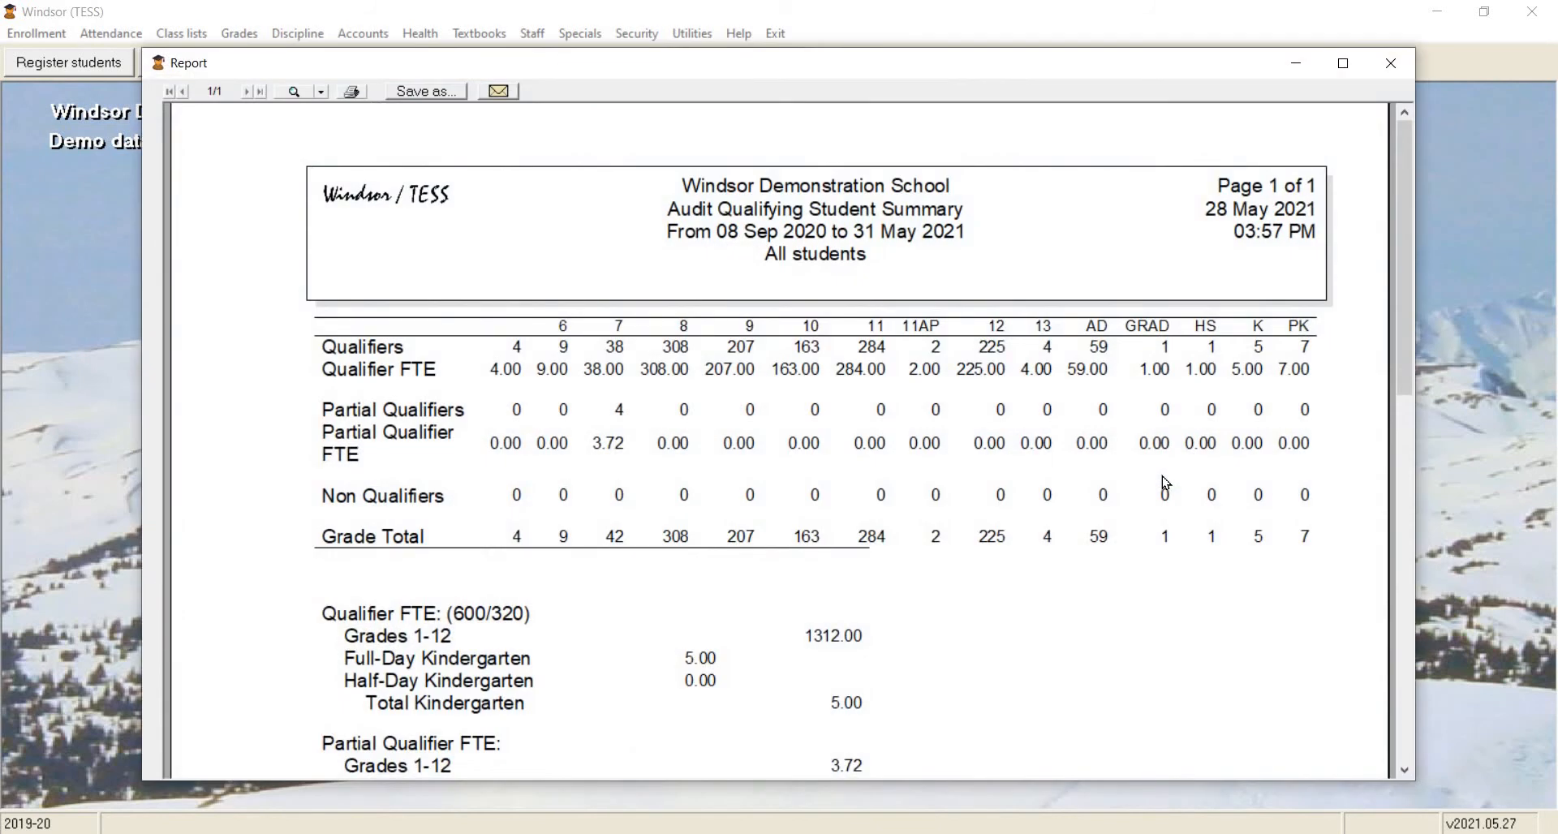
left_click(1391, 72)
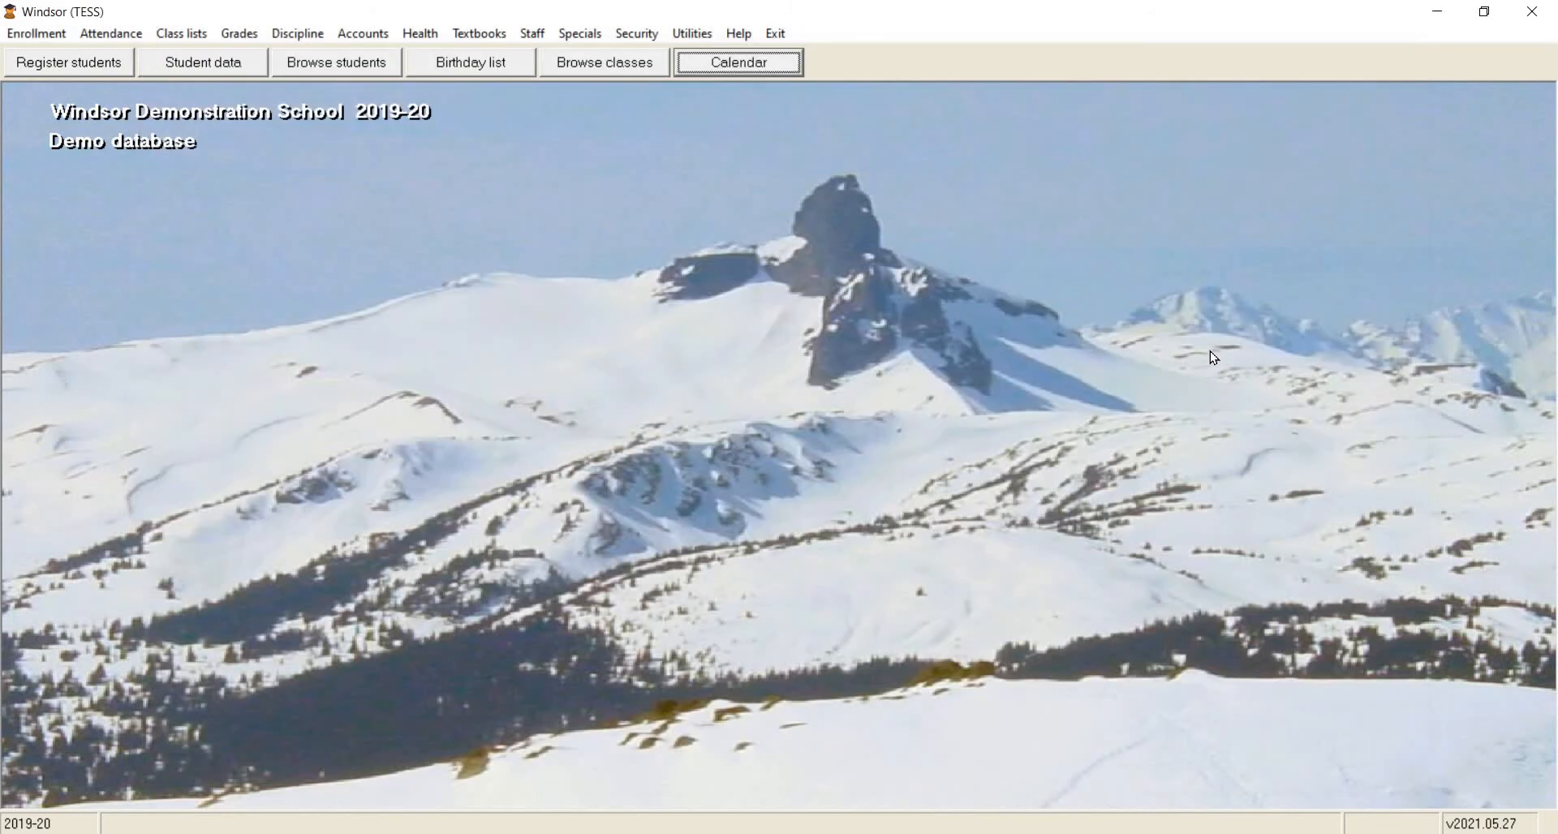
Start the audit report list per grade with page breaks for 08 Sep 2020 to 31 May 2021, Monday to Friday.
left_click(580, 33)
mouse_move(720, 170)
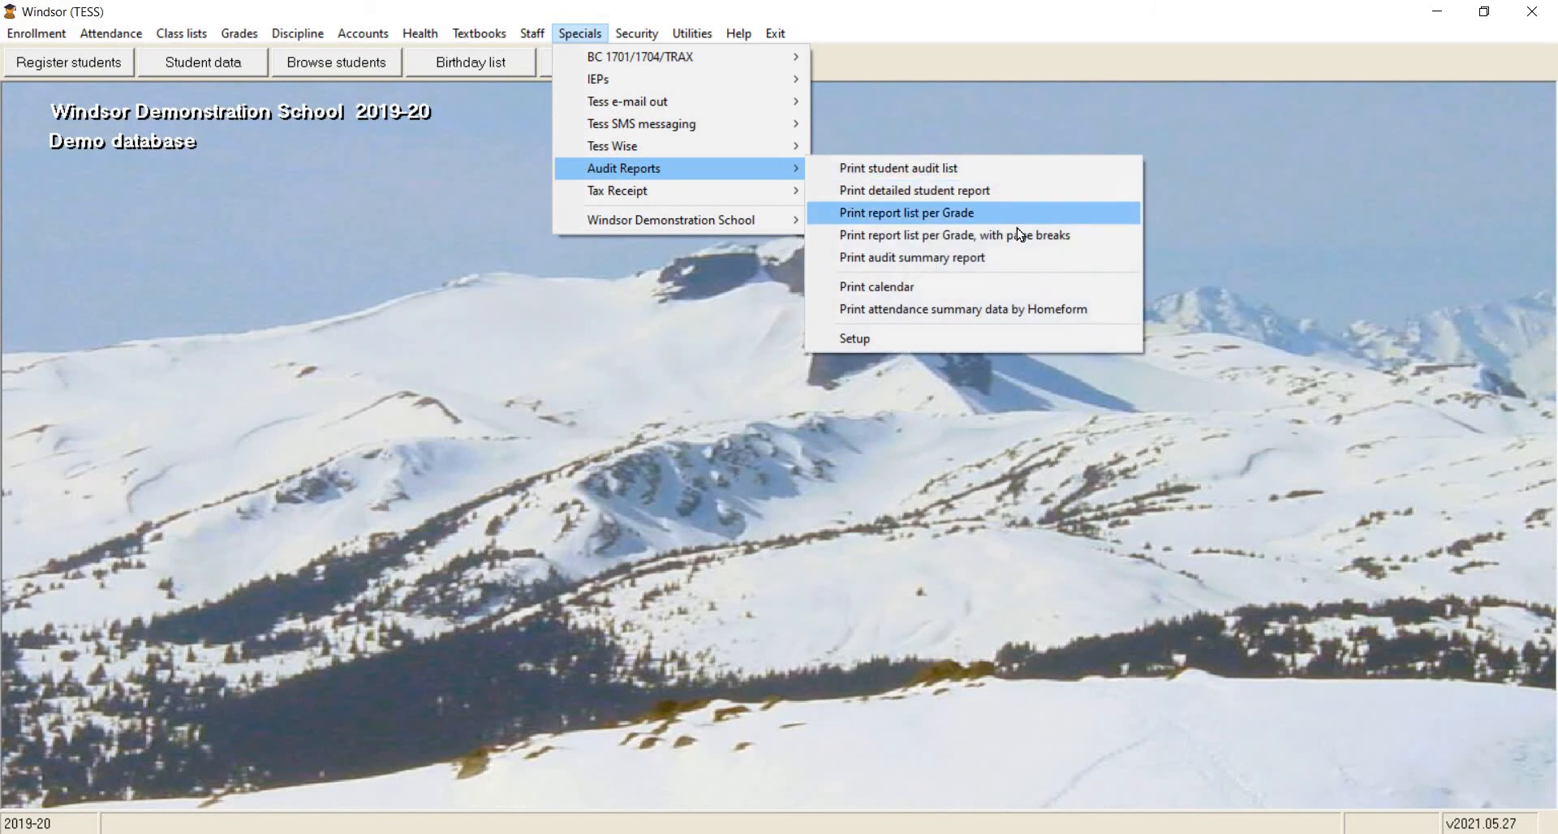
left_click(1091, 234)
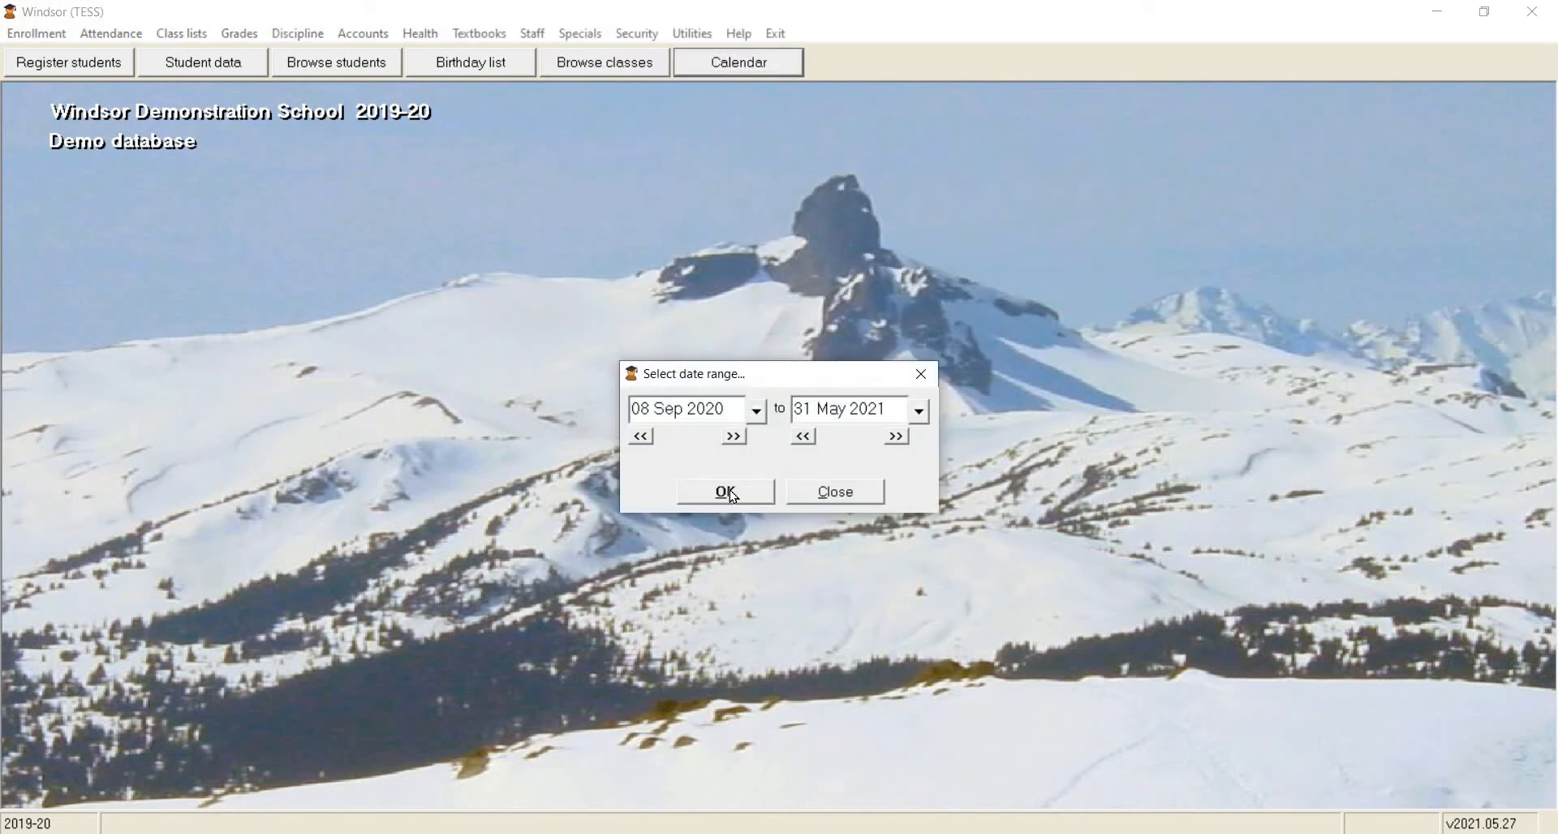
left_click(733, 495)
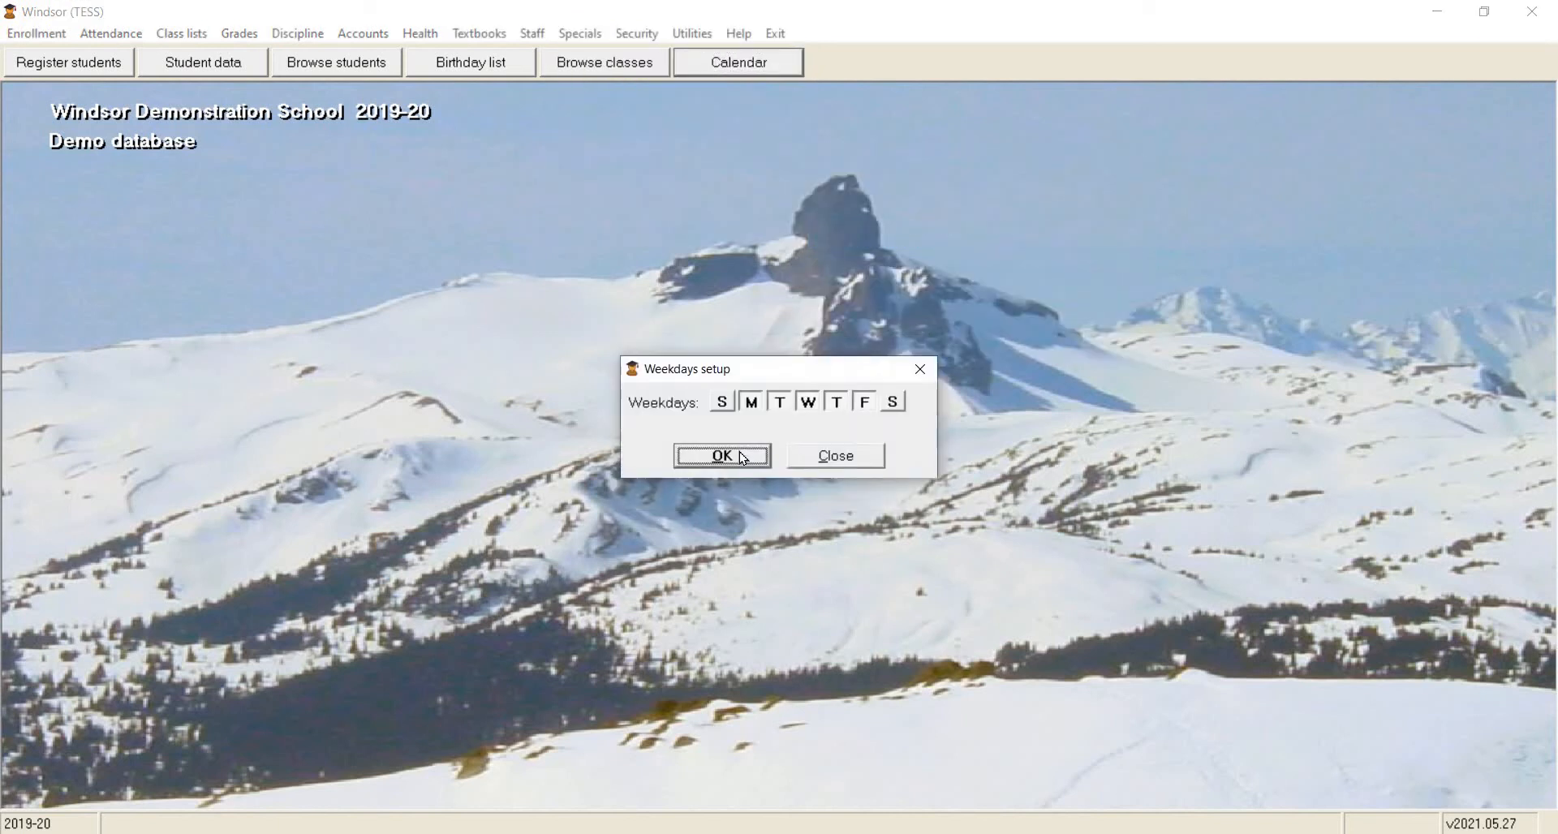
left_click(743, 460)
Limit the per-grade audit report to students in grades 6, 7, 8 and 9, preview it, and close the preview.
left_click(539, 261)
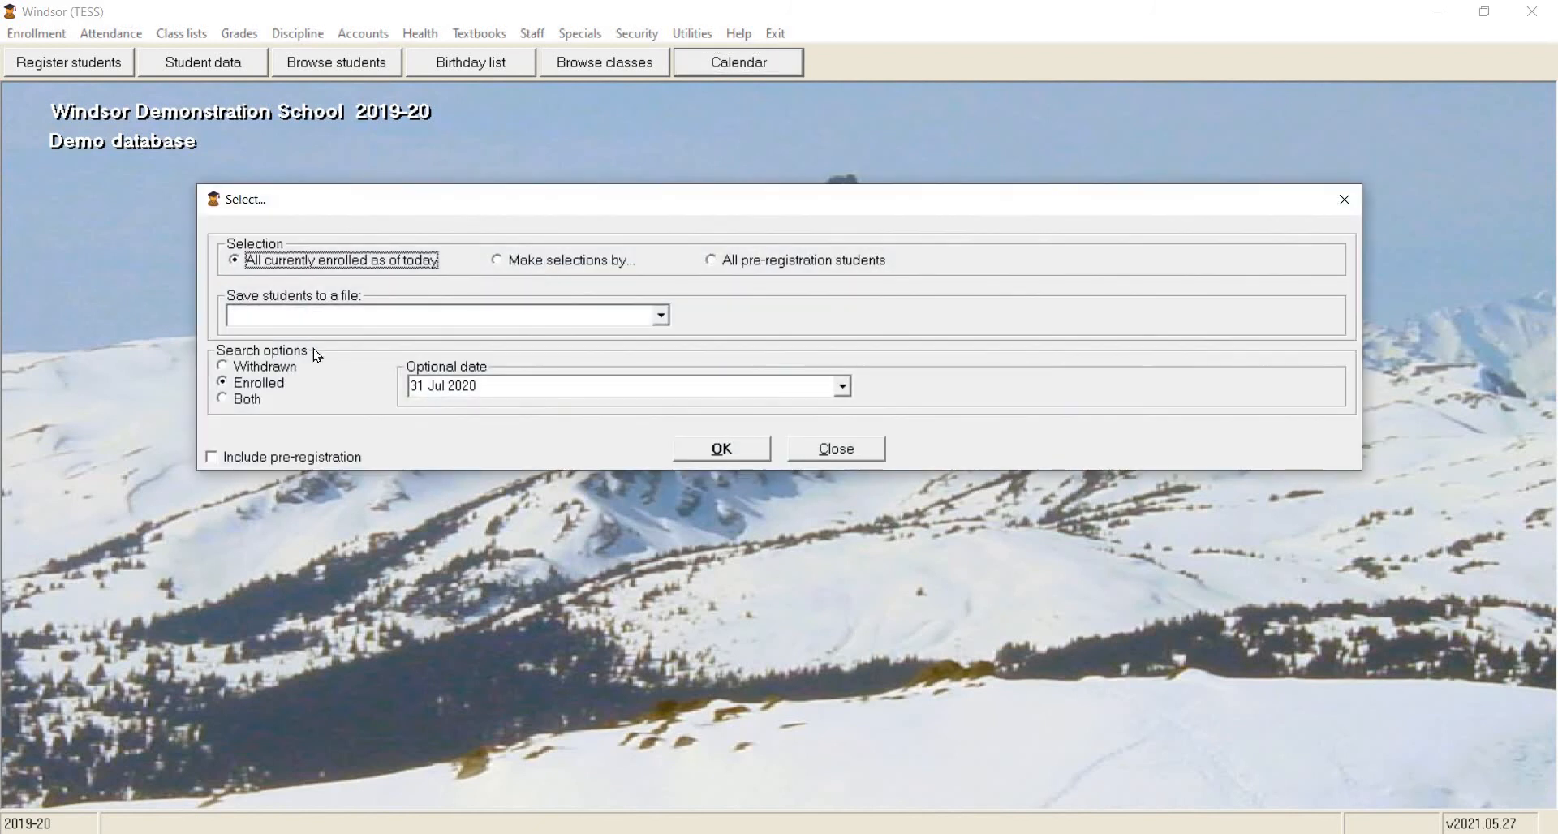
left_click(706, 340)
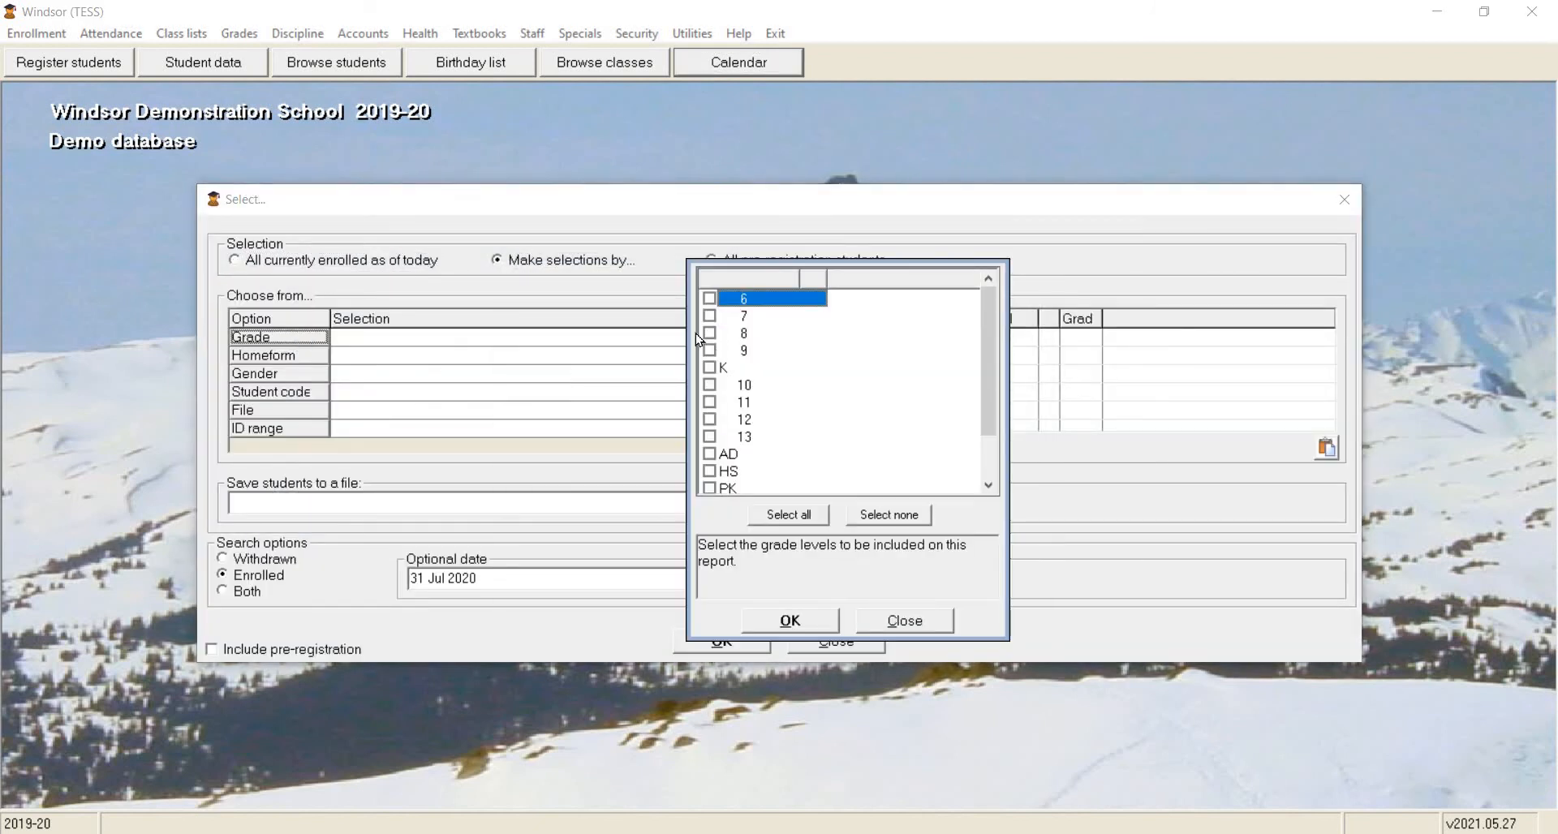
left_click(710, 299)
left_click(710, 315)
left_click(710, 331)
left_click(710, 350)
left_click(791, 620)
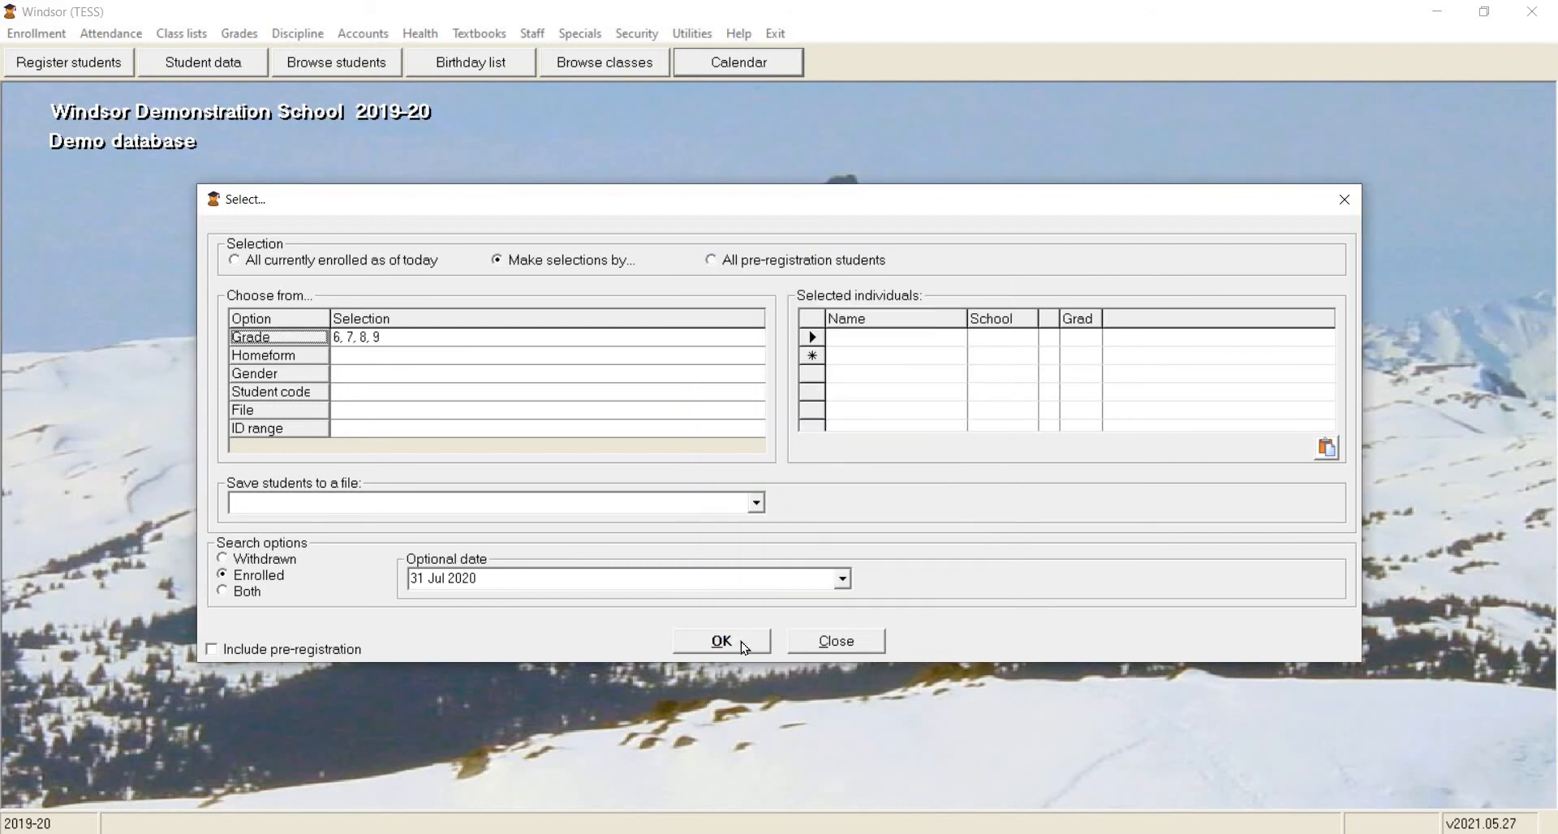
left_click(730, 643)
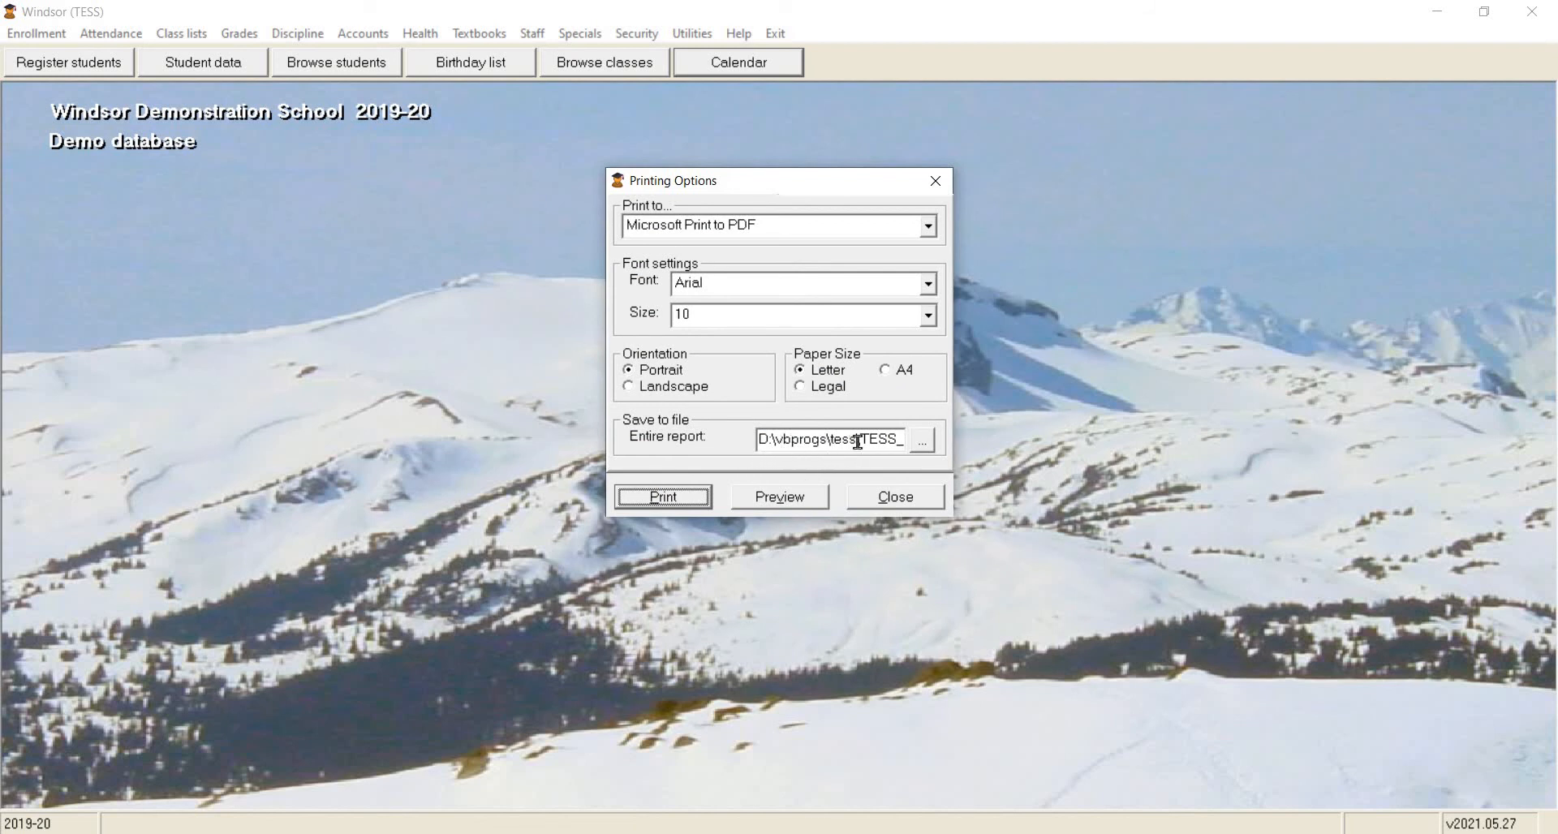
left_click(770, 494)
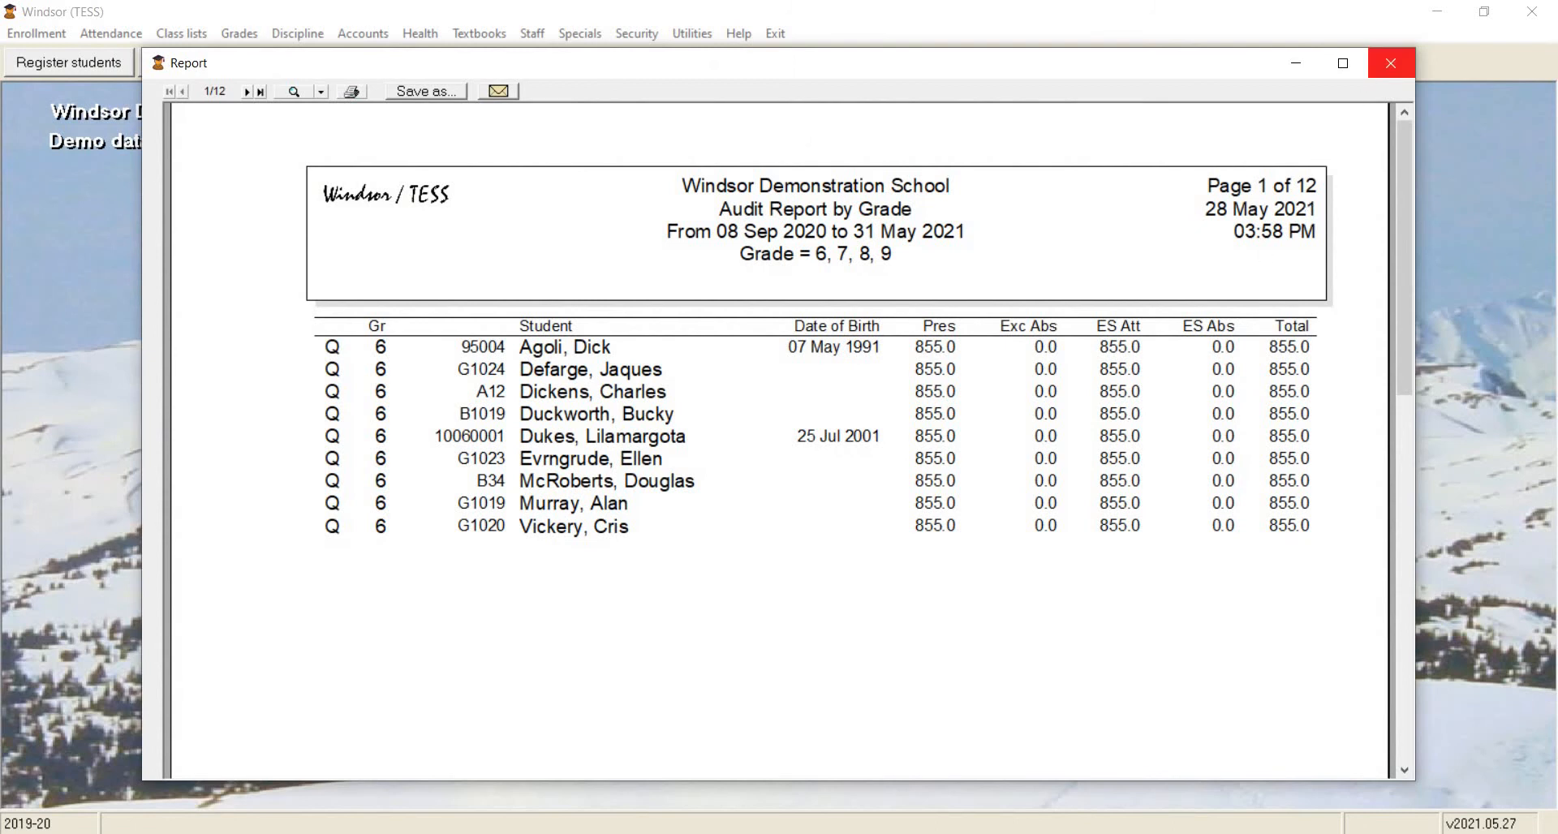
left_click(1389, 64)
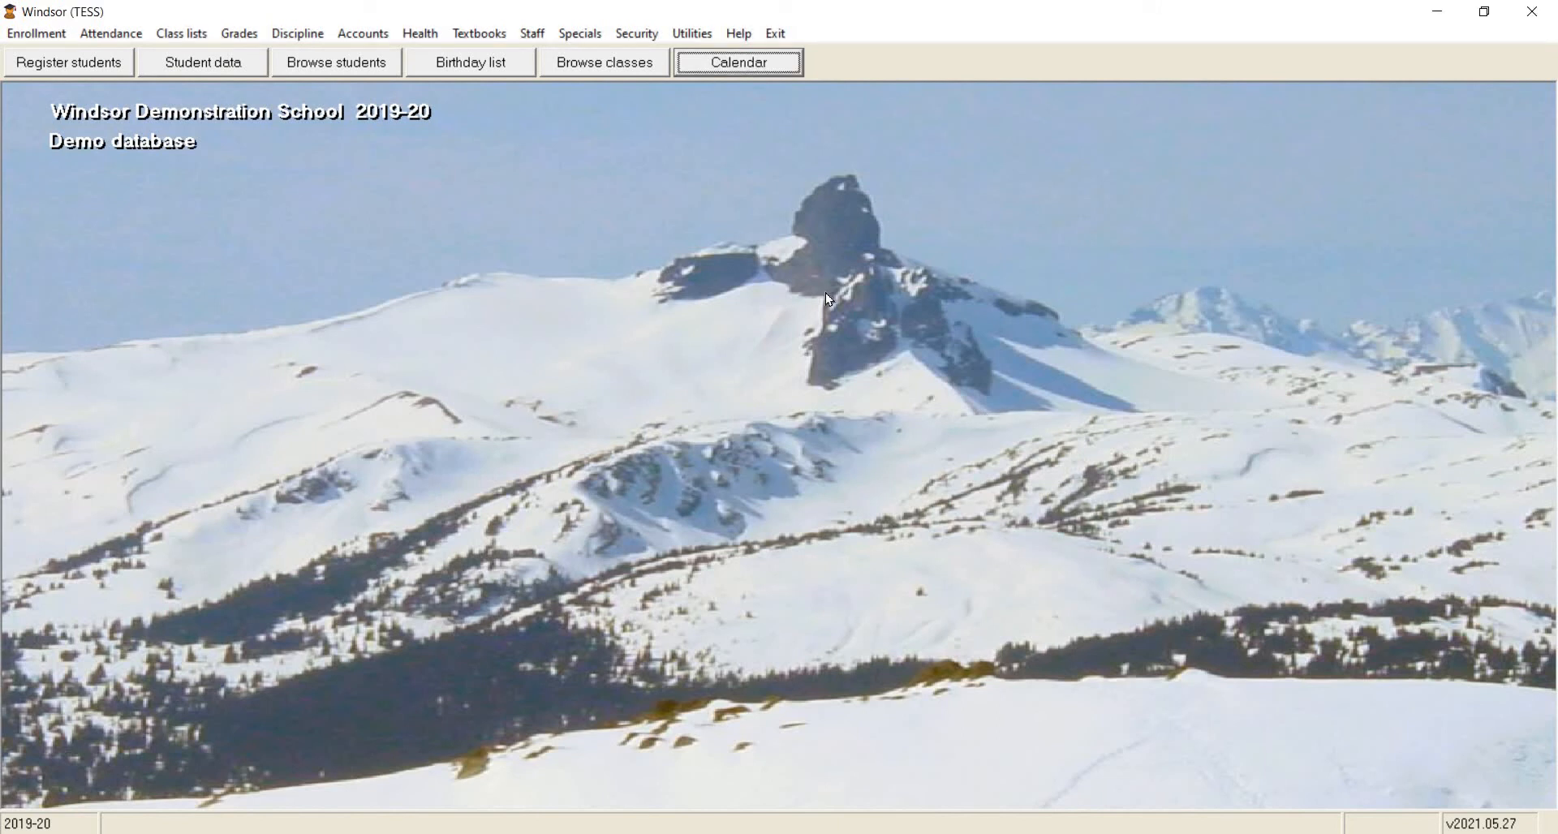
Preview the student audit list for the students in the saved file "35 STUDENTS", and close the preview.
left_click(580, 34)
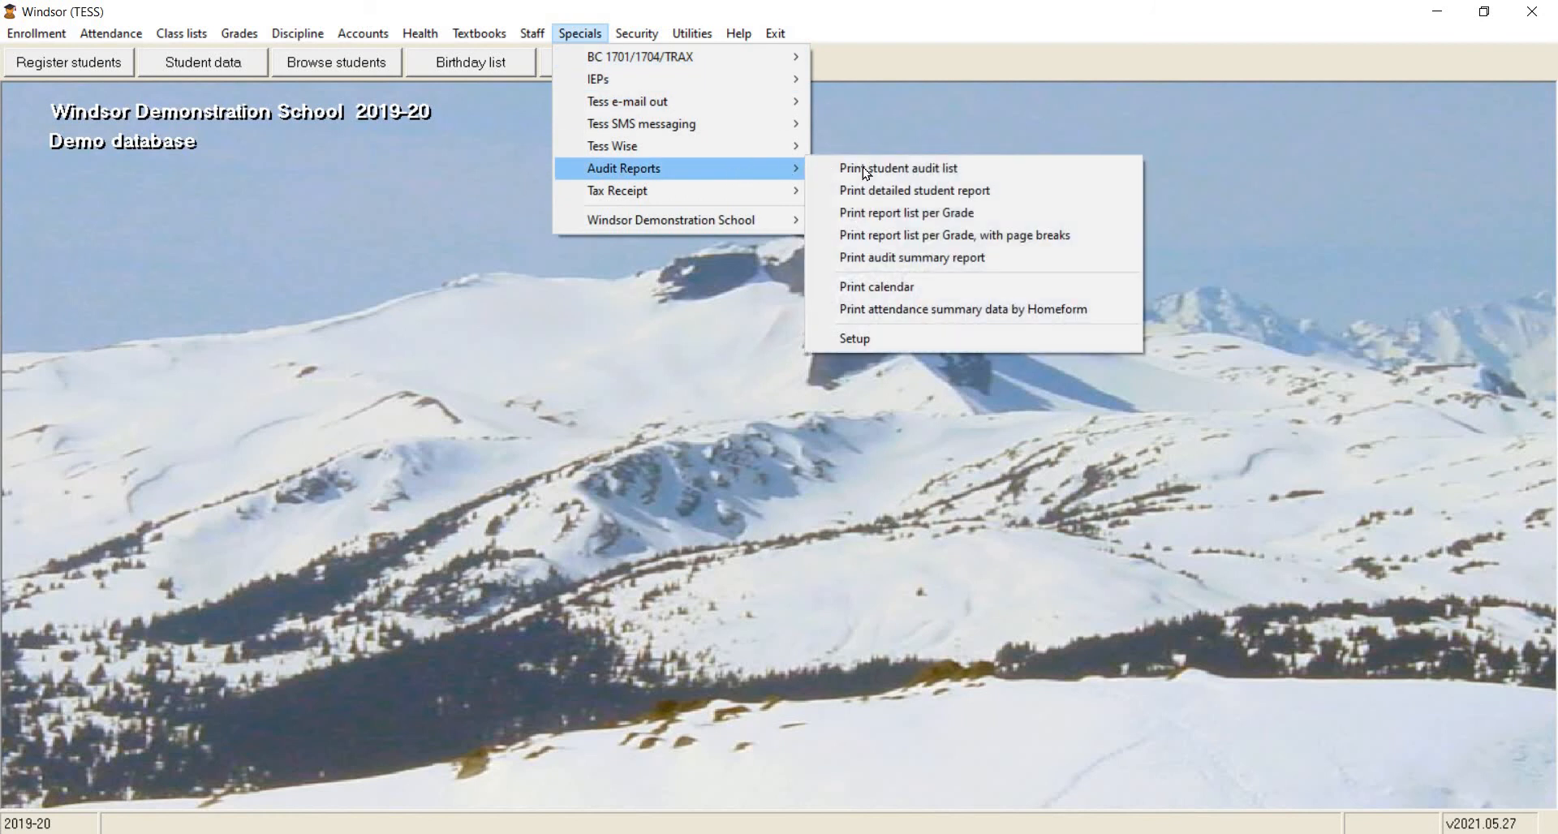
left_click(1007, 171)
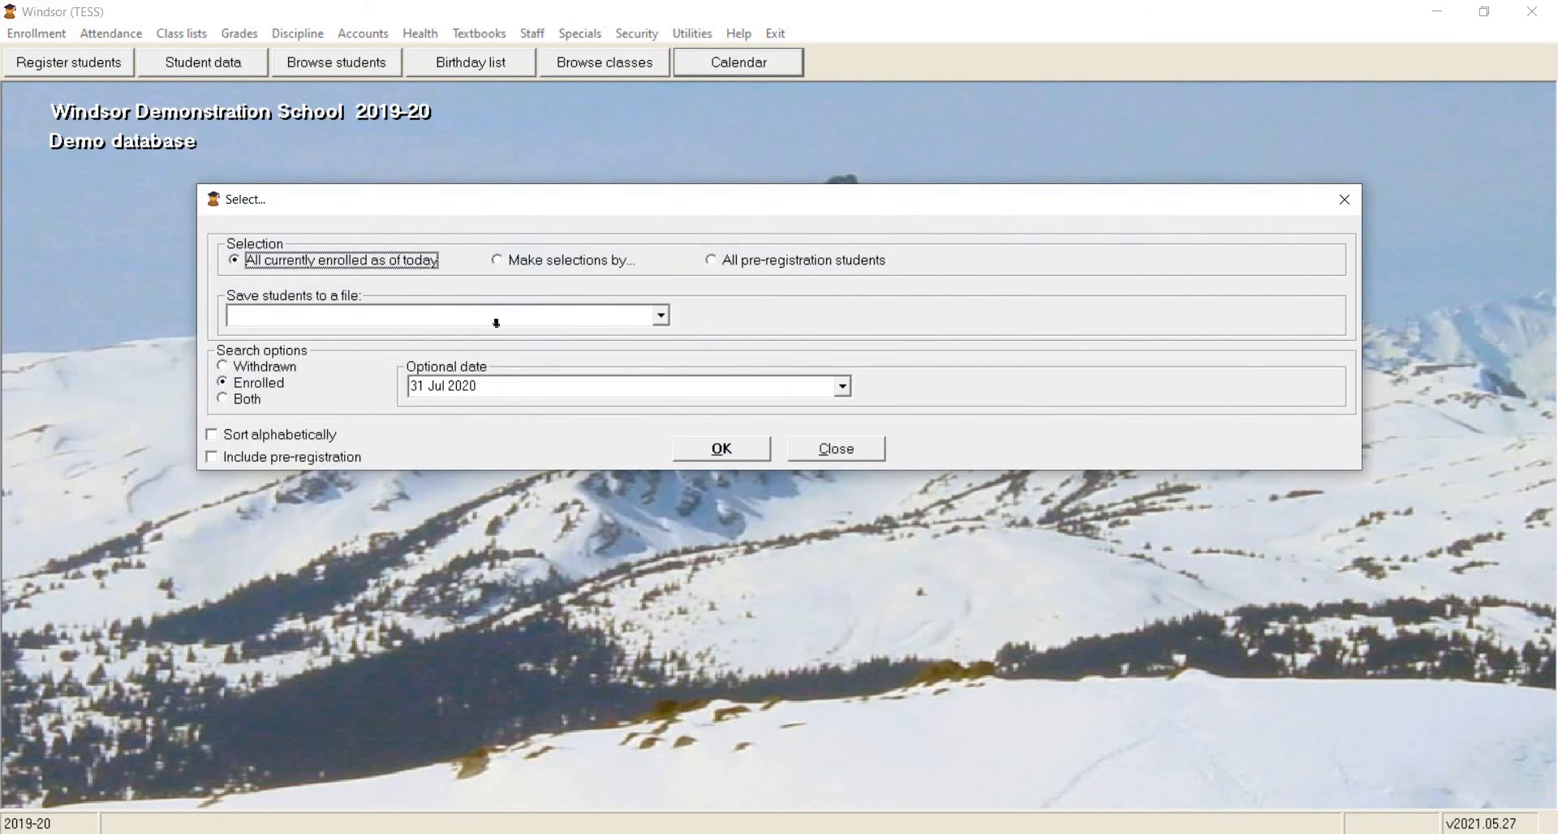
left_click(566, 261)
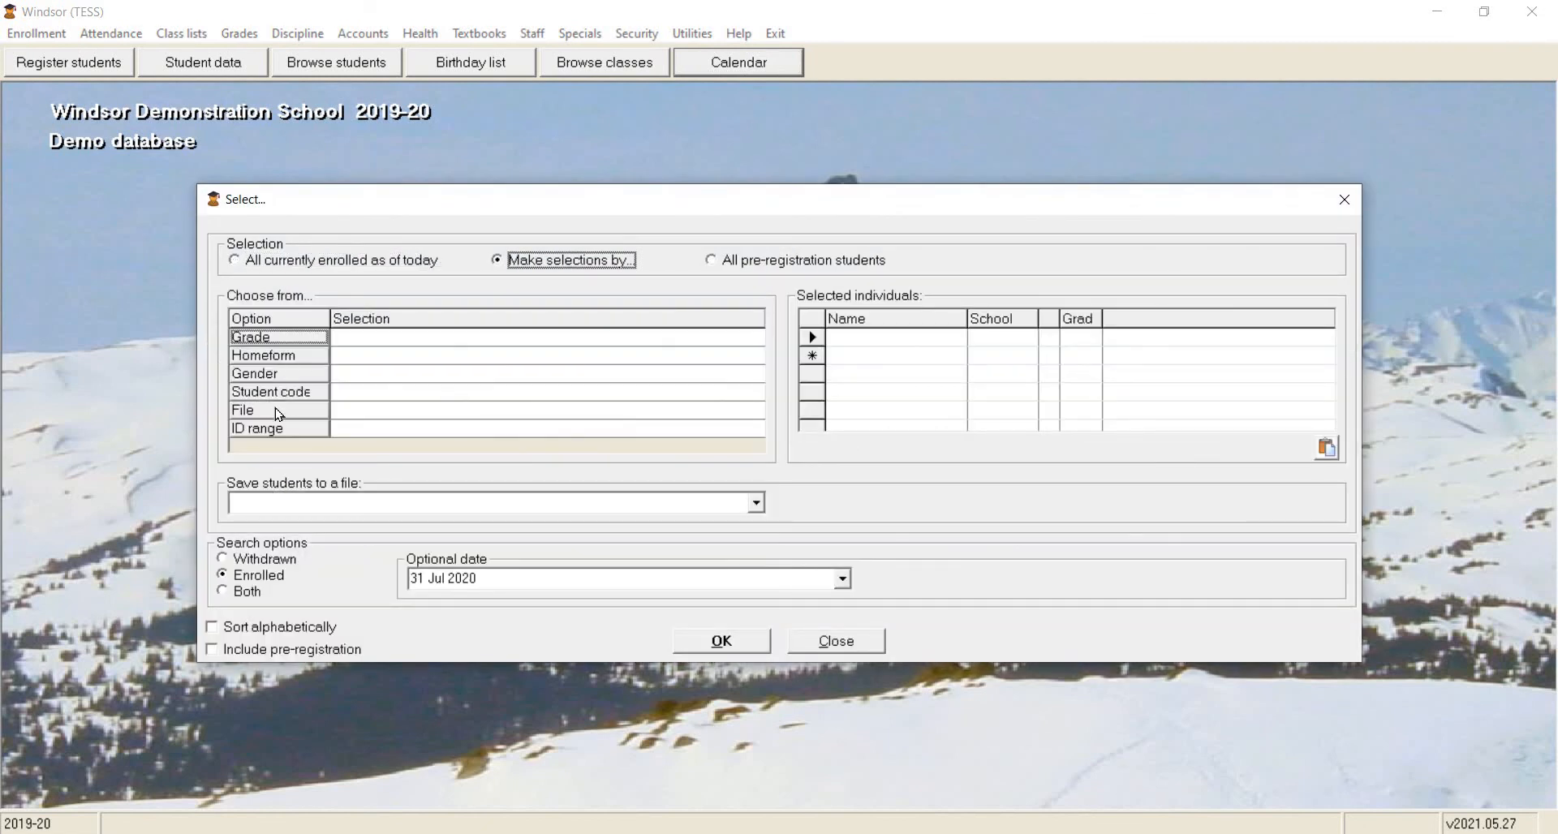
left_click(279, 414)
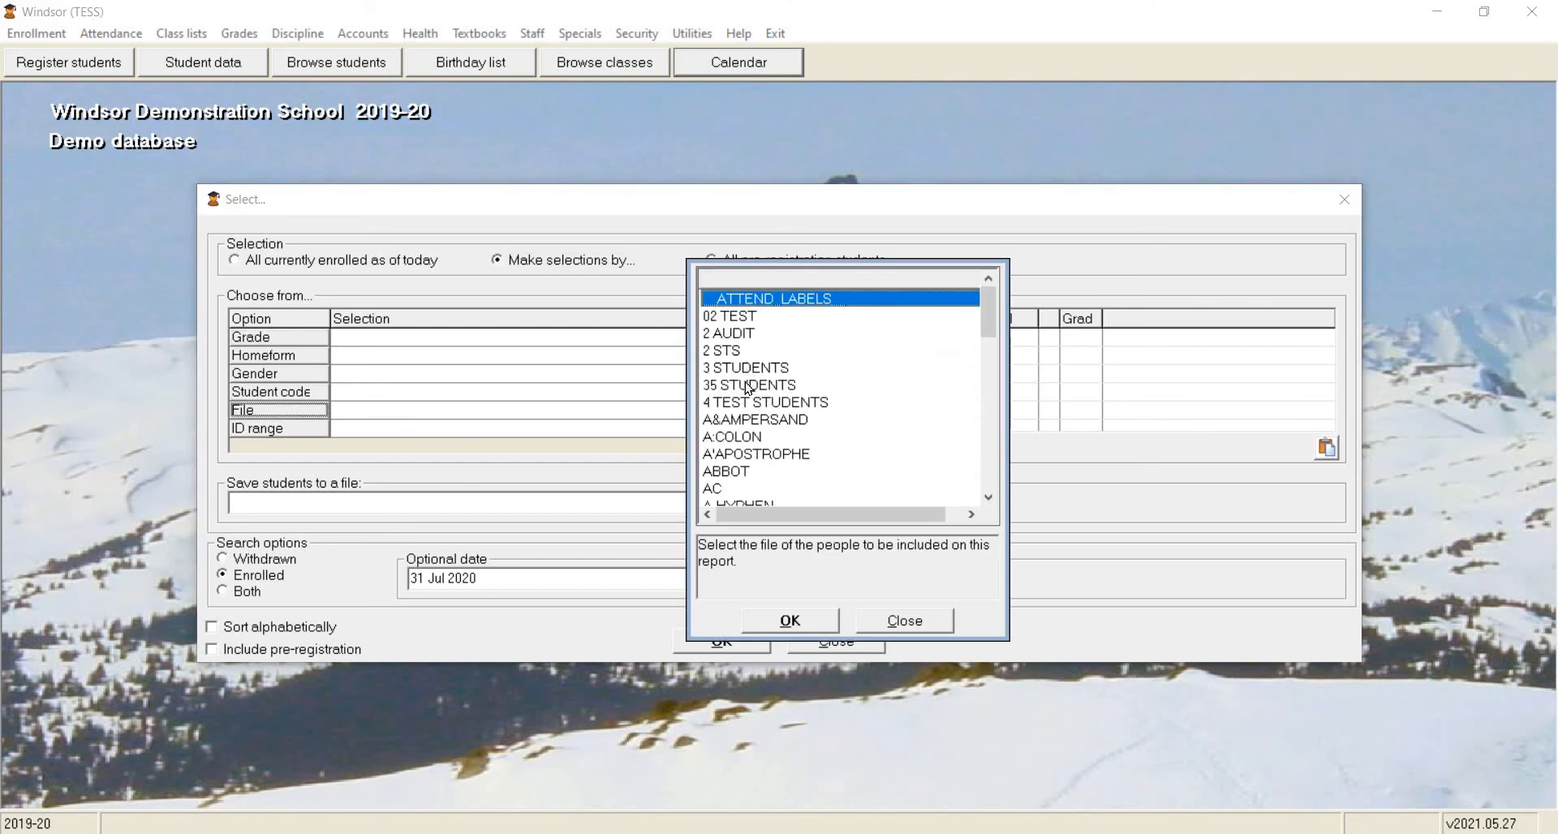
left_click(747, 388)
left_click(739, 641)
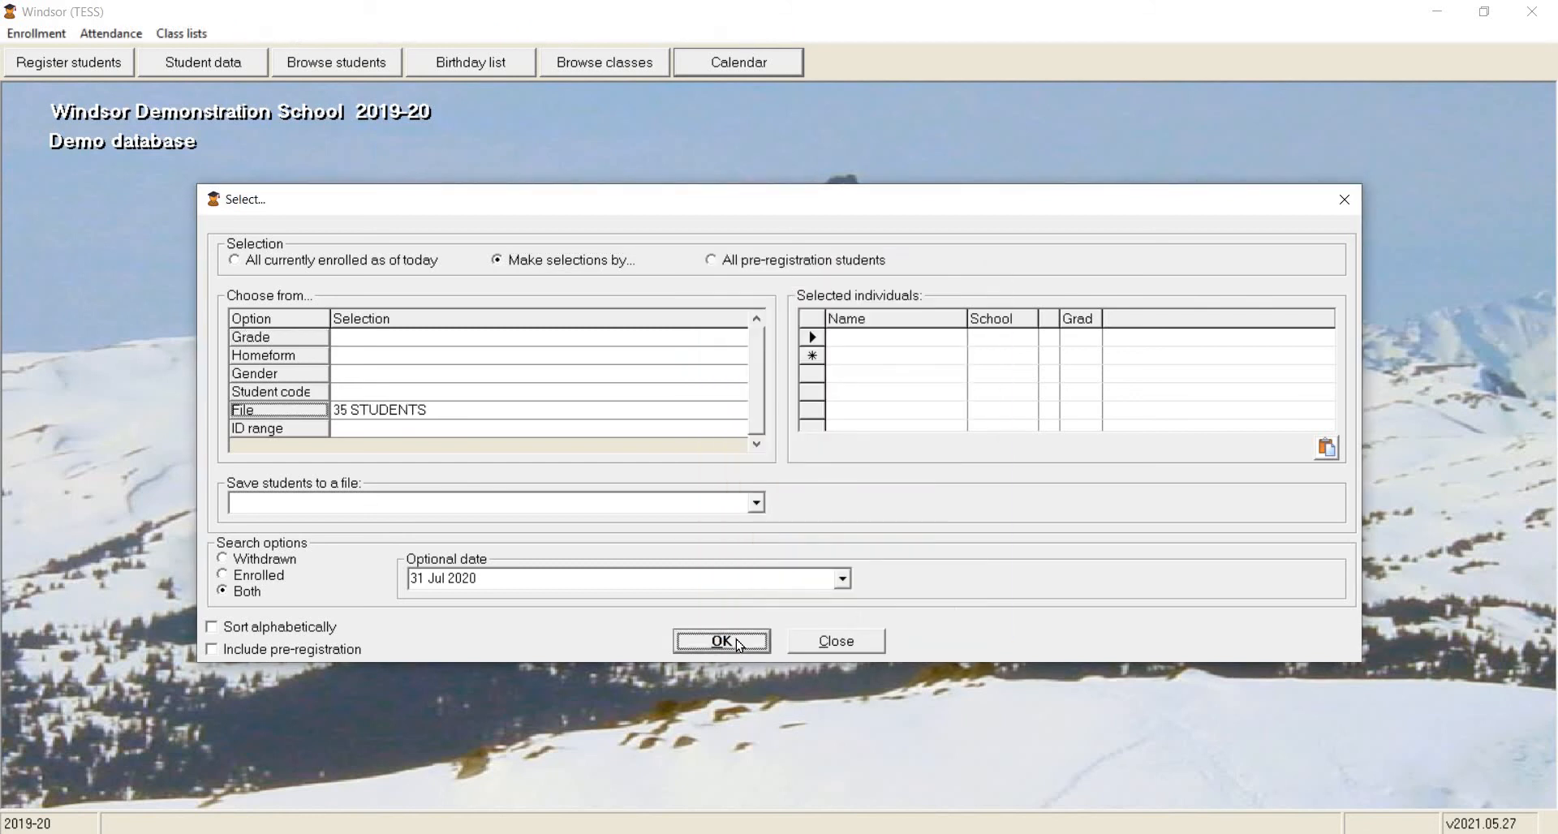
left_click(739, 643)
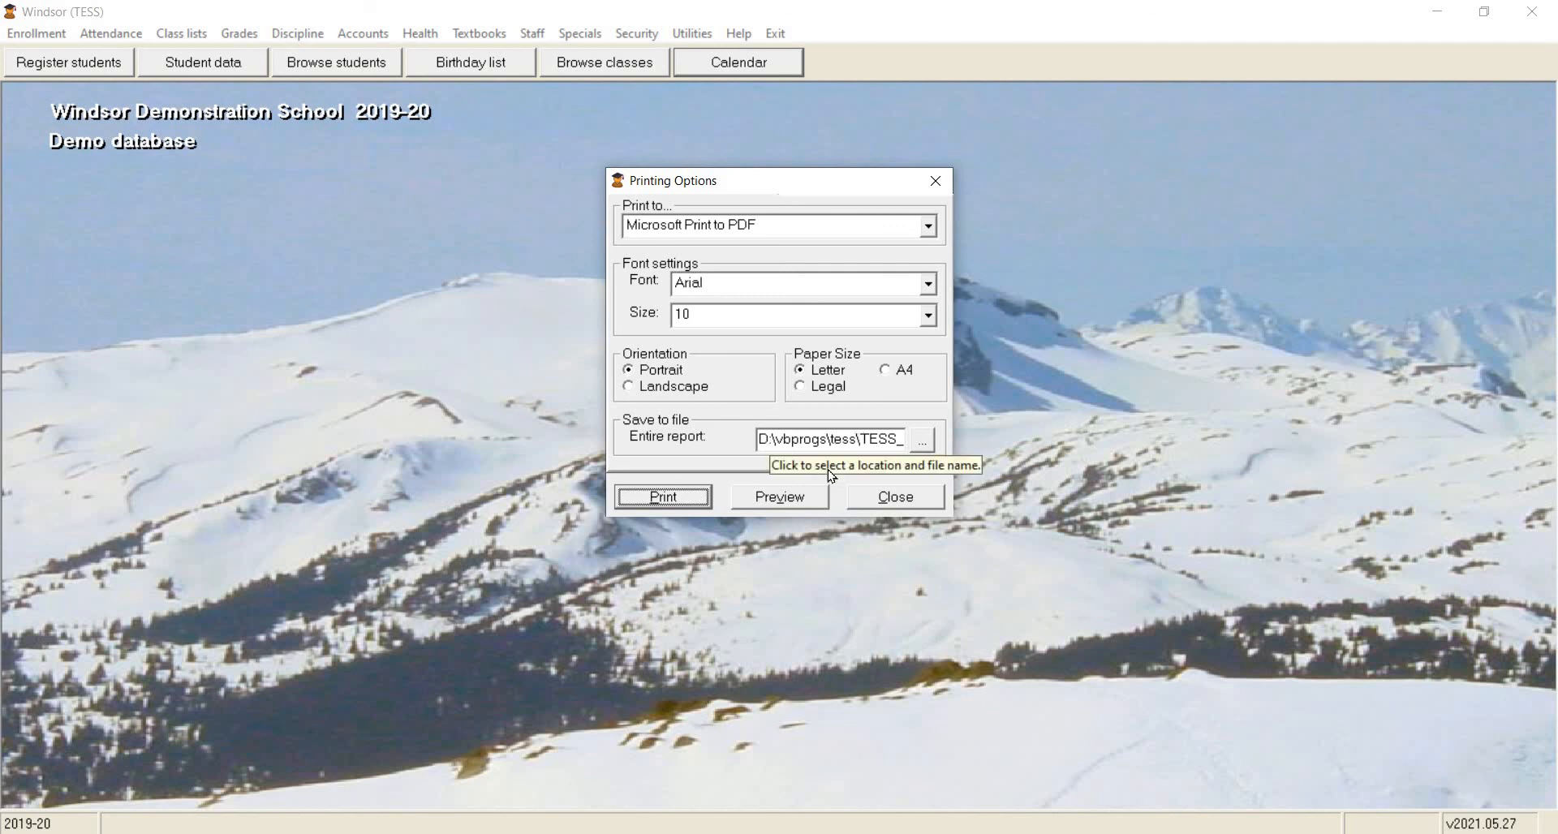
left_click(779, 494)
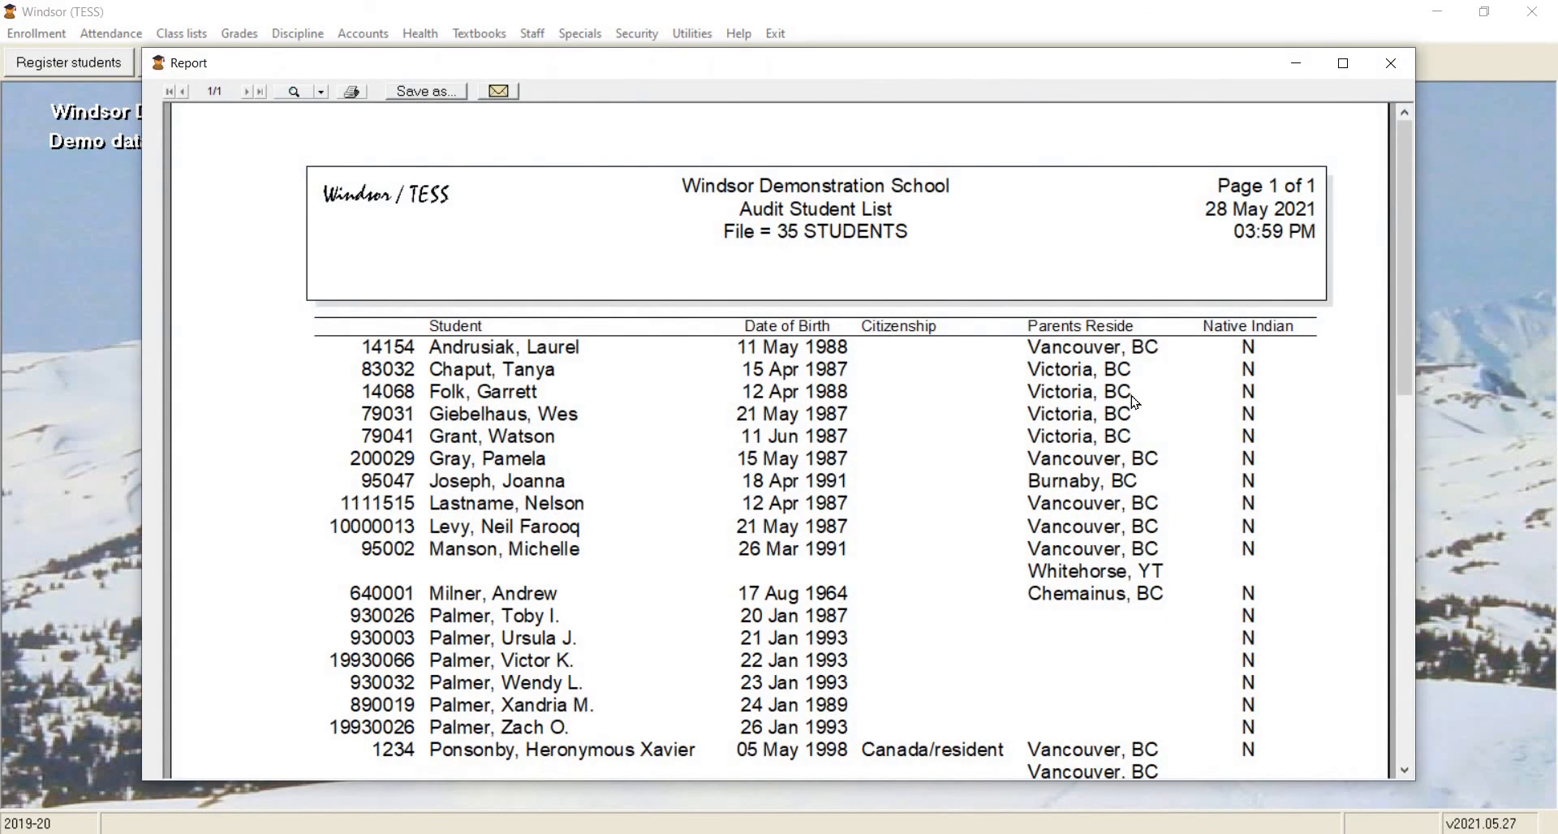
left_click(1404, 70)
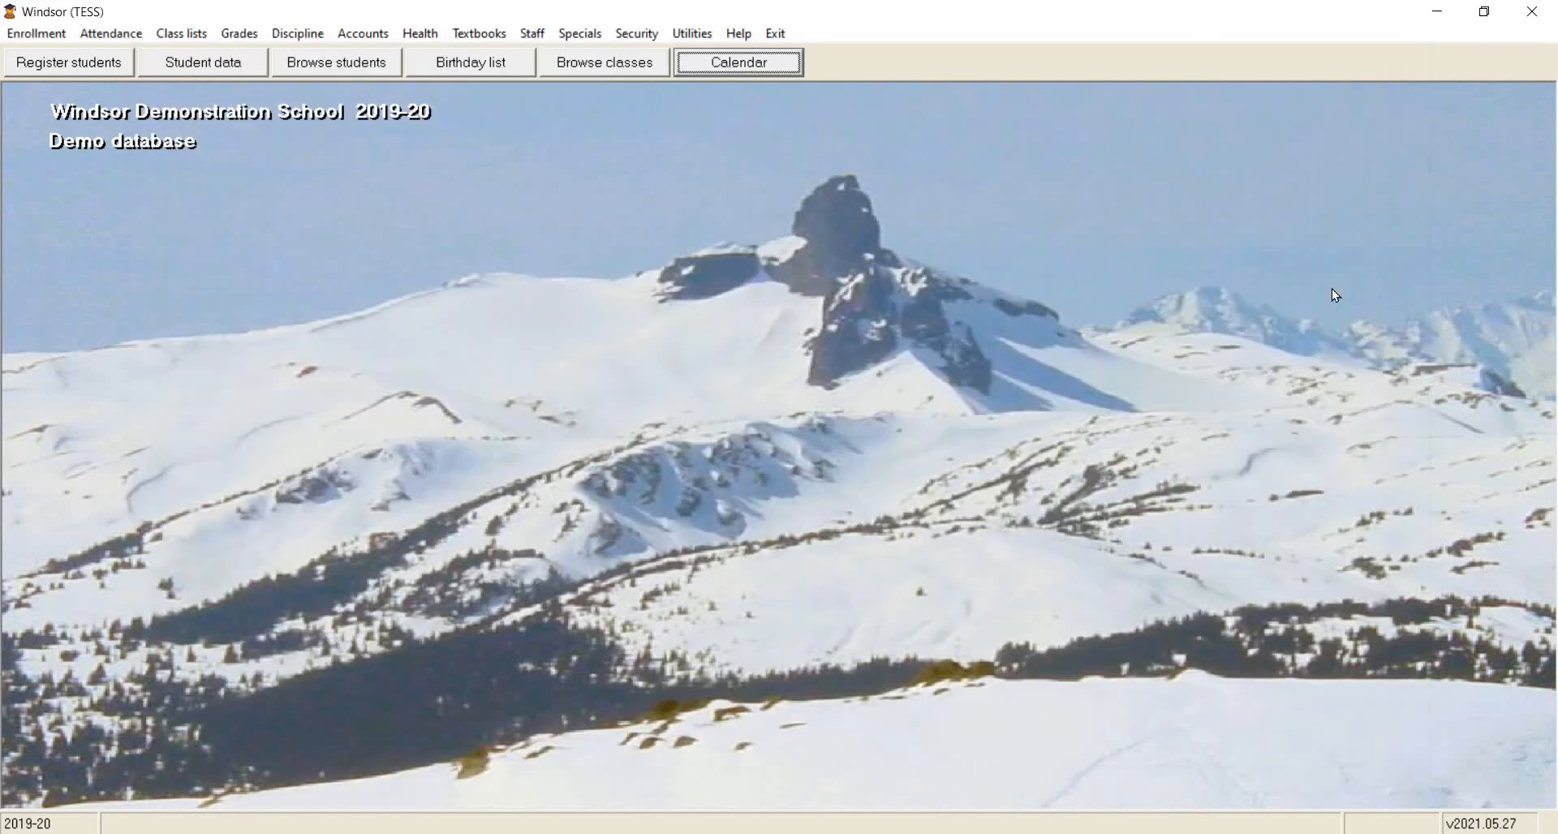
Start the detailed student audit report for 08 Sep 2020 to 31 May 2021, Monday to Friday.
left_click(580, 33)
mouse_move(795, 168)
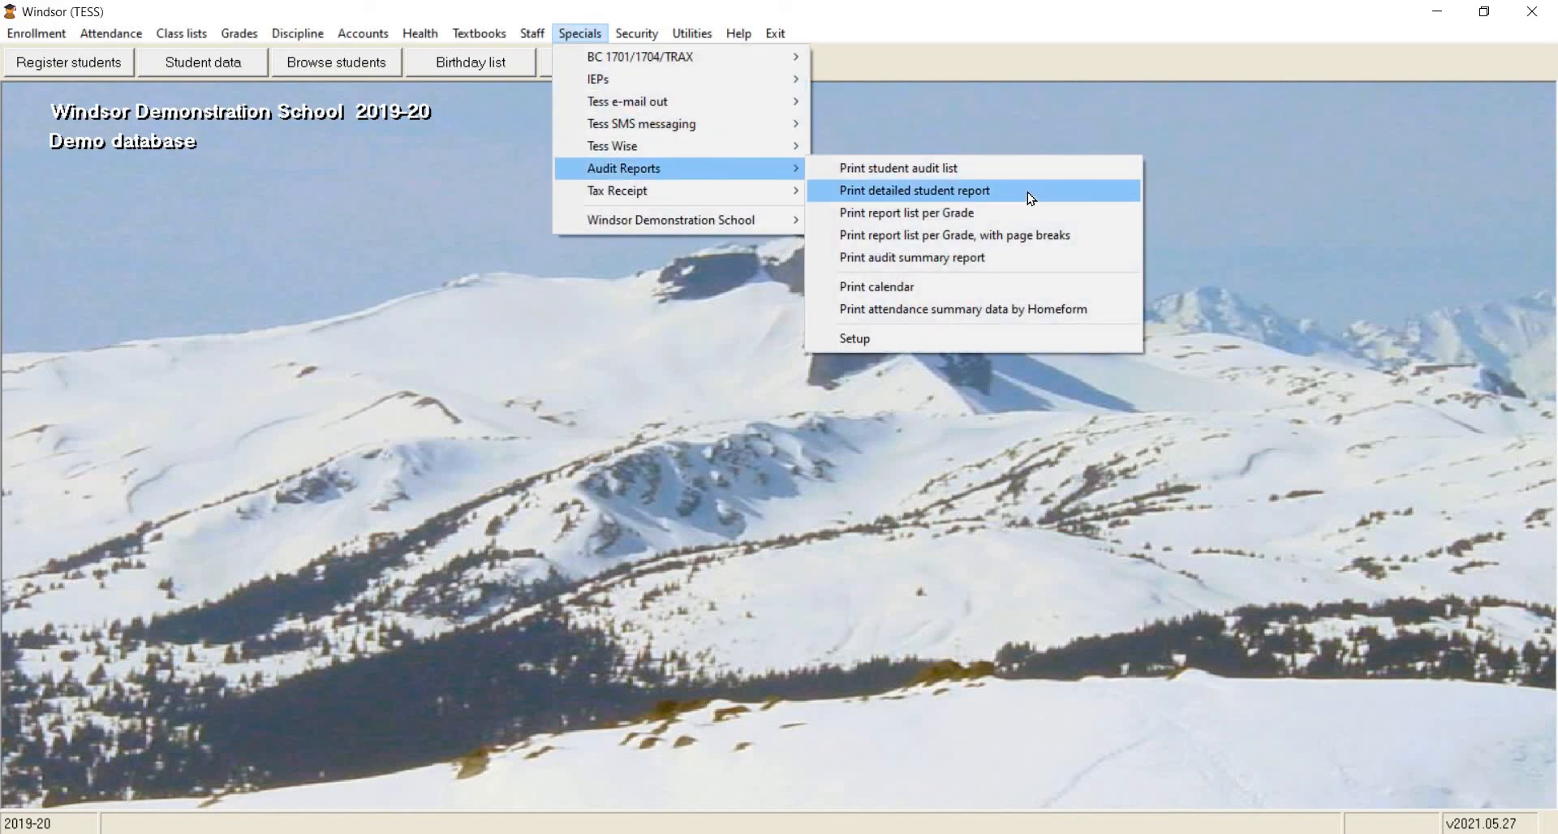
left_click(1030, 198)
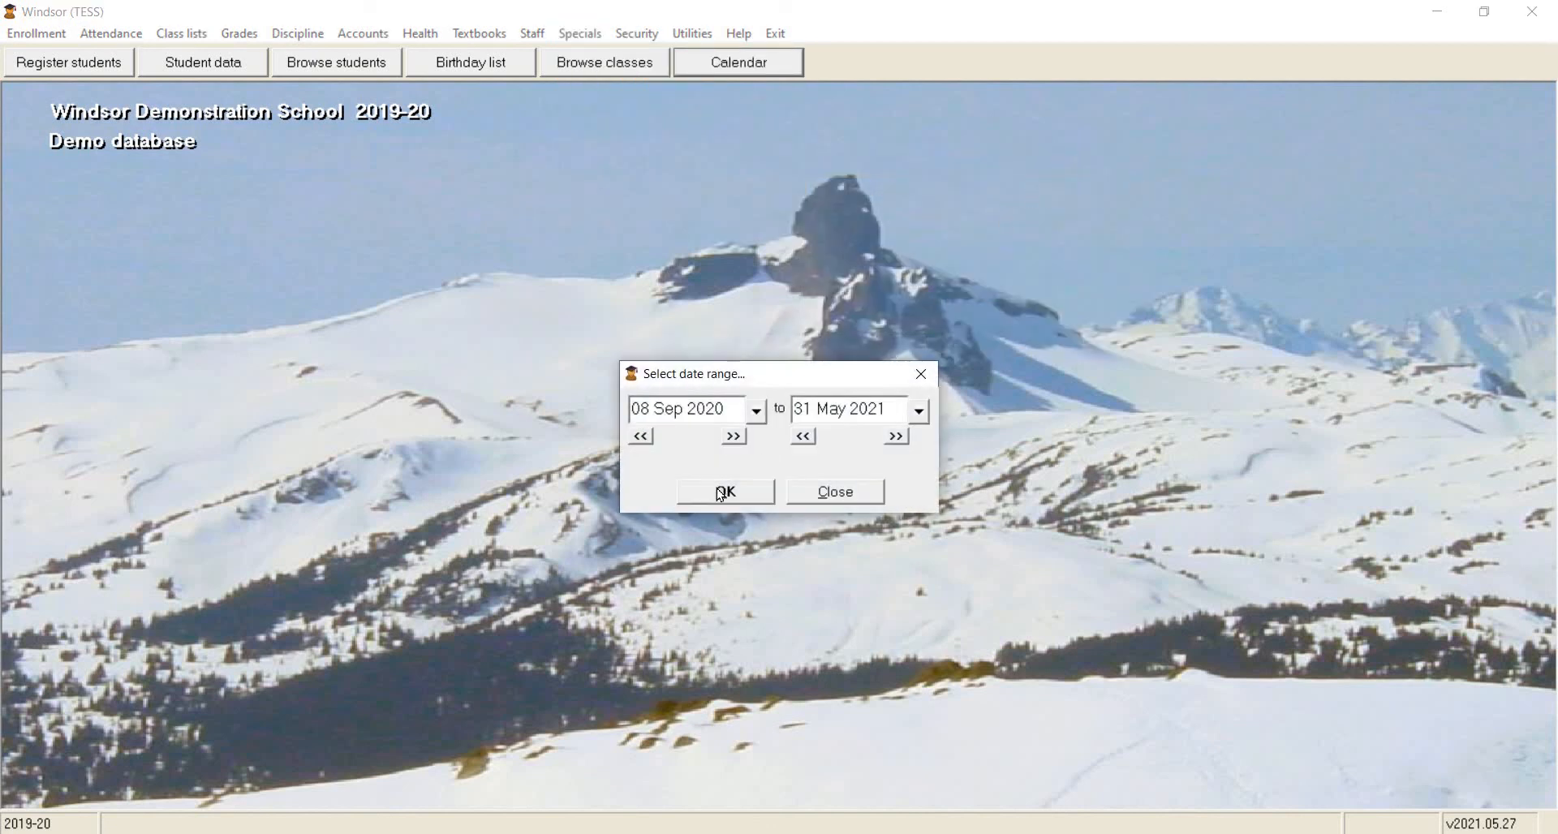
left_click(722, 493)
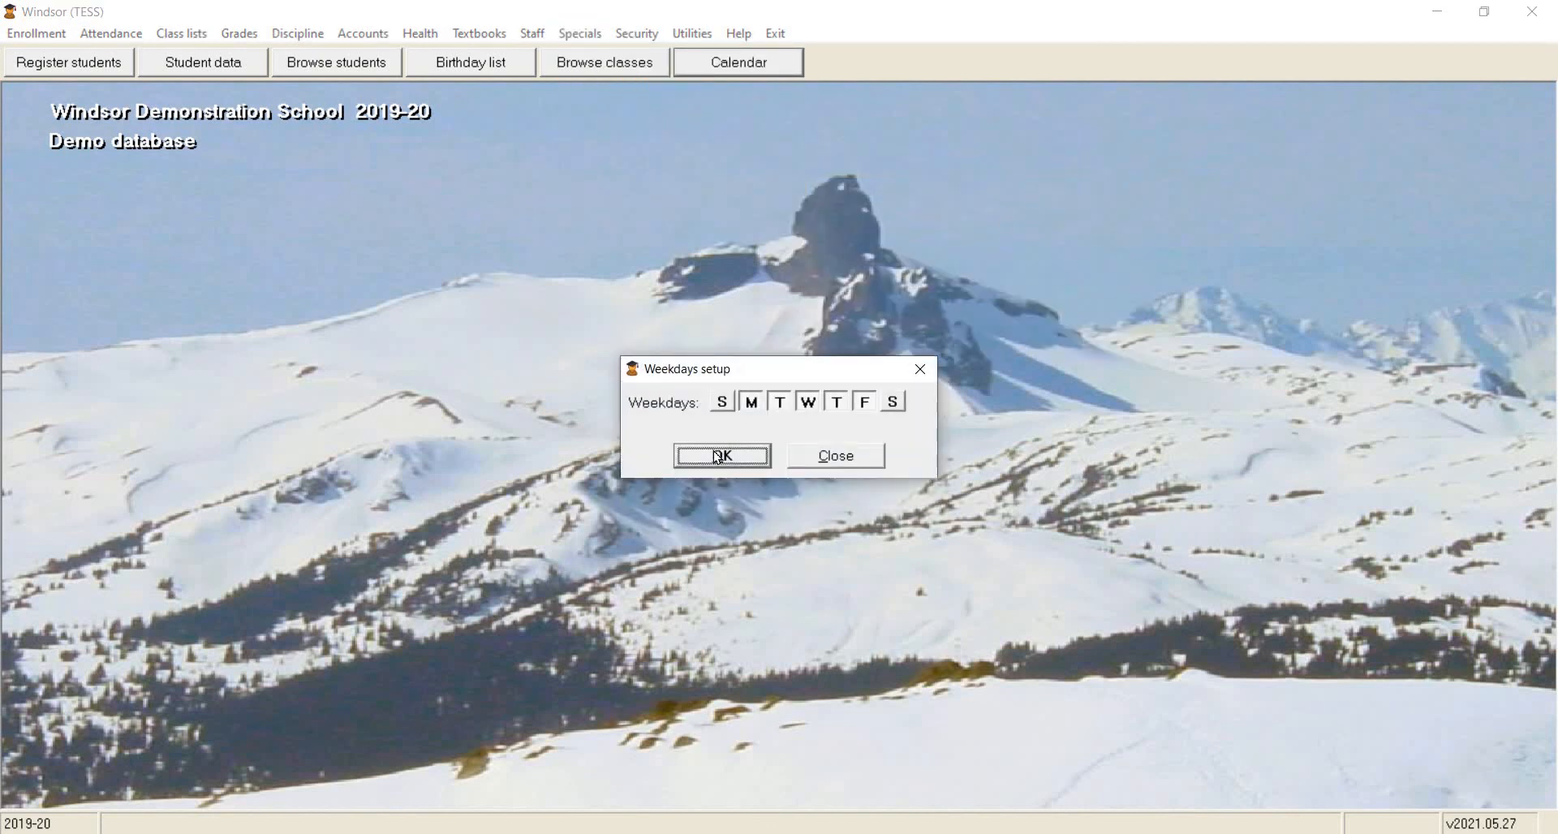
left_click(720, 457)
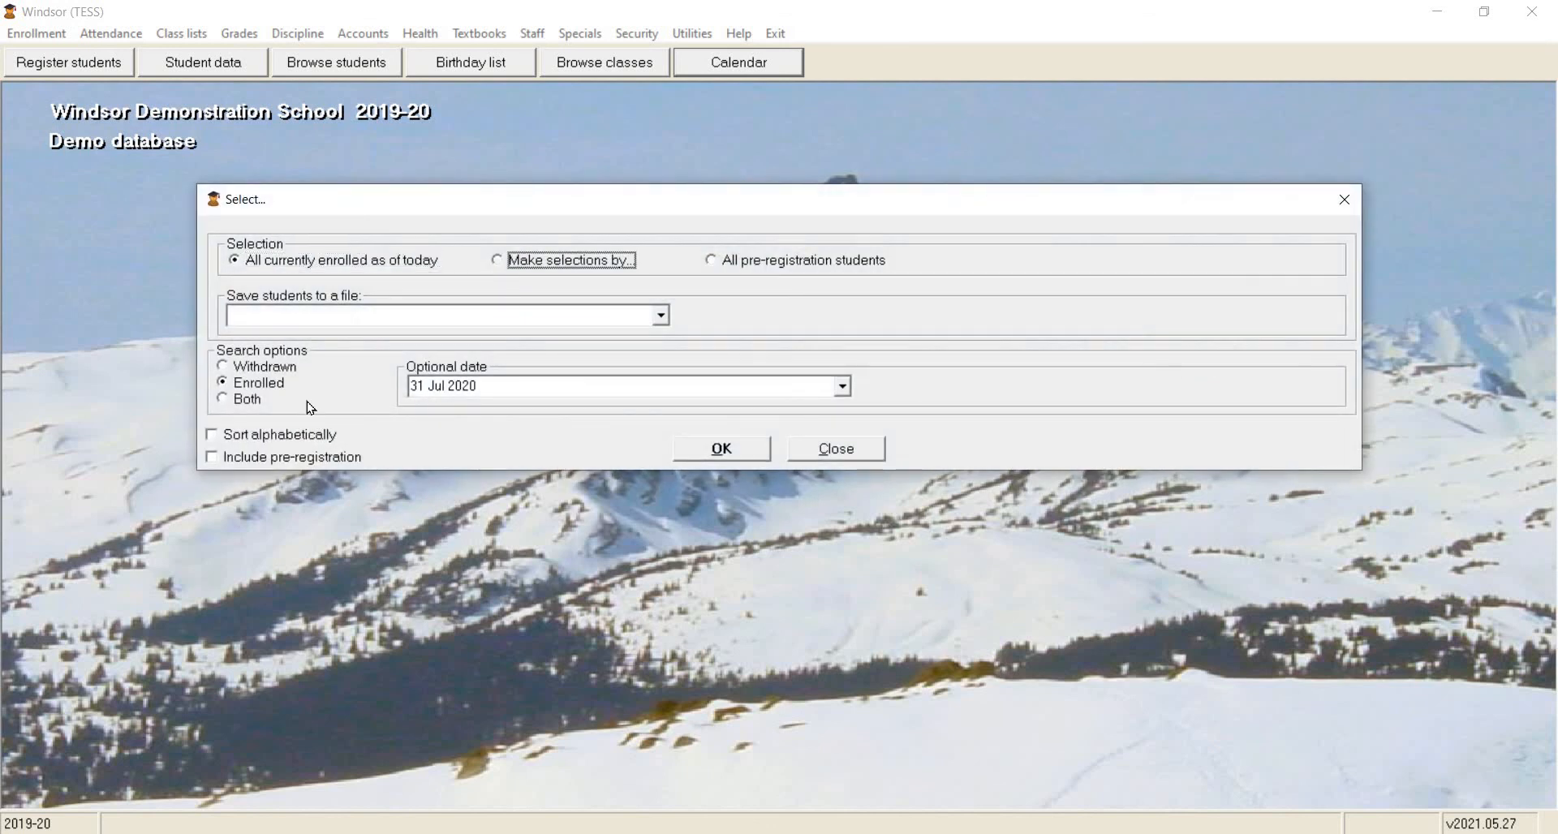
Select the saved file "4 TEST STUDENTS" for the detailed audit report, preview it, and look through the first student's page.
left_click(285, 410)
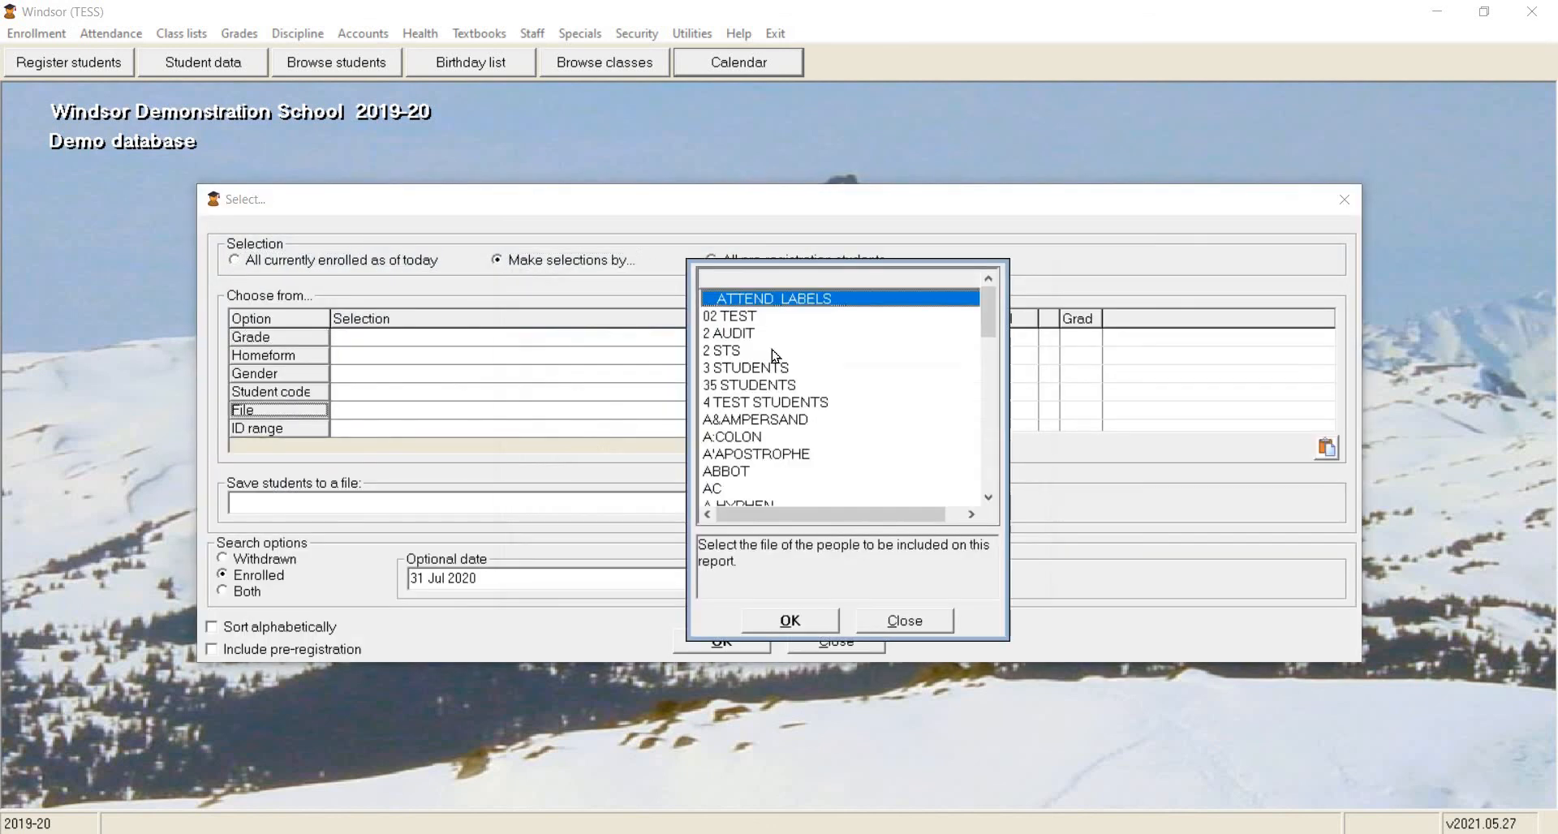
left_click(746, 403)
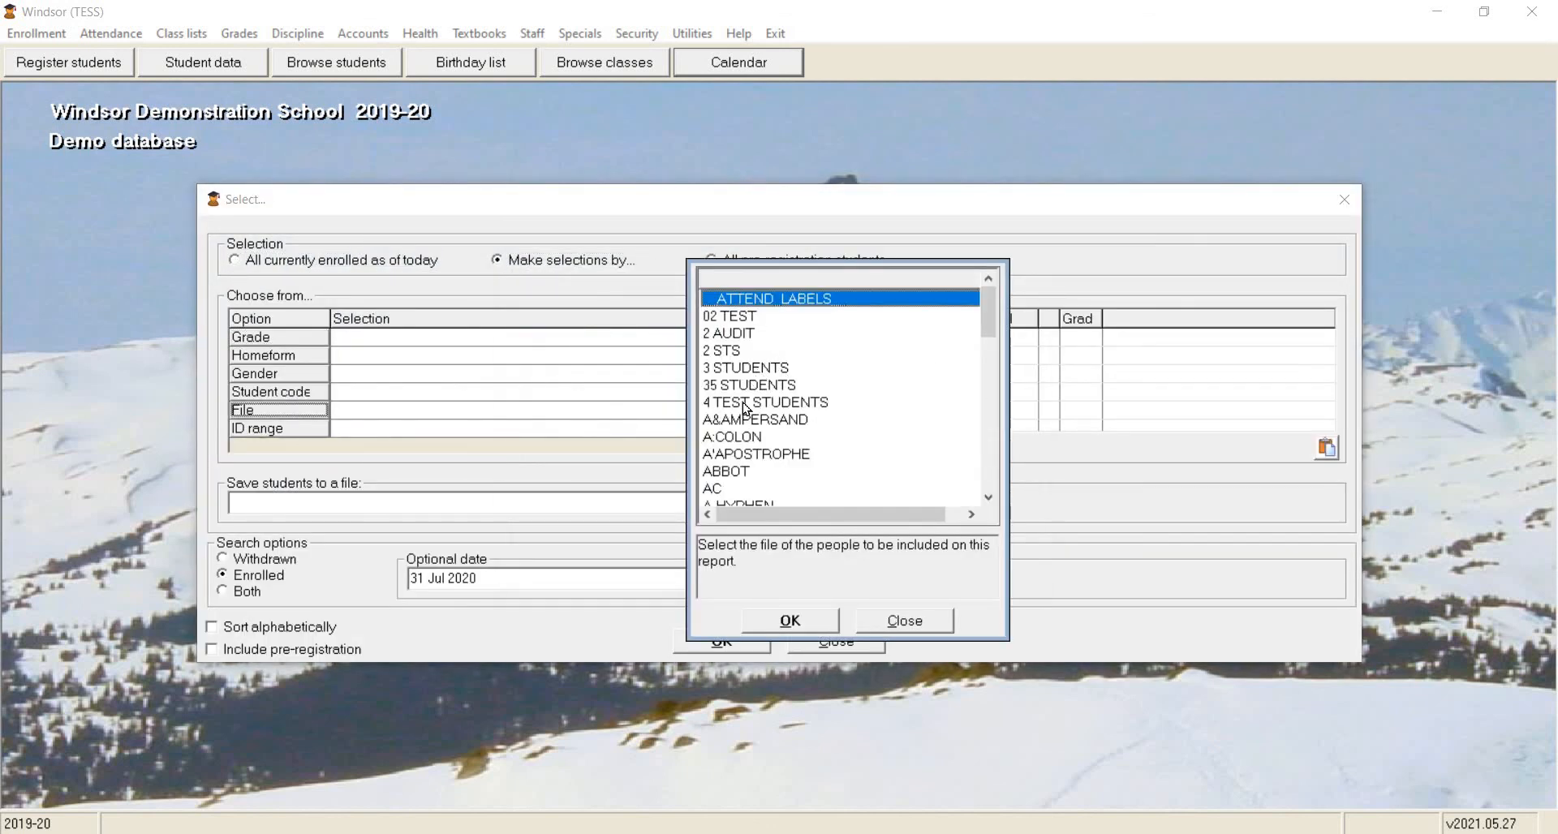
left_click(756, 622)
left_click(719, 640)
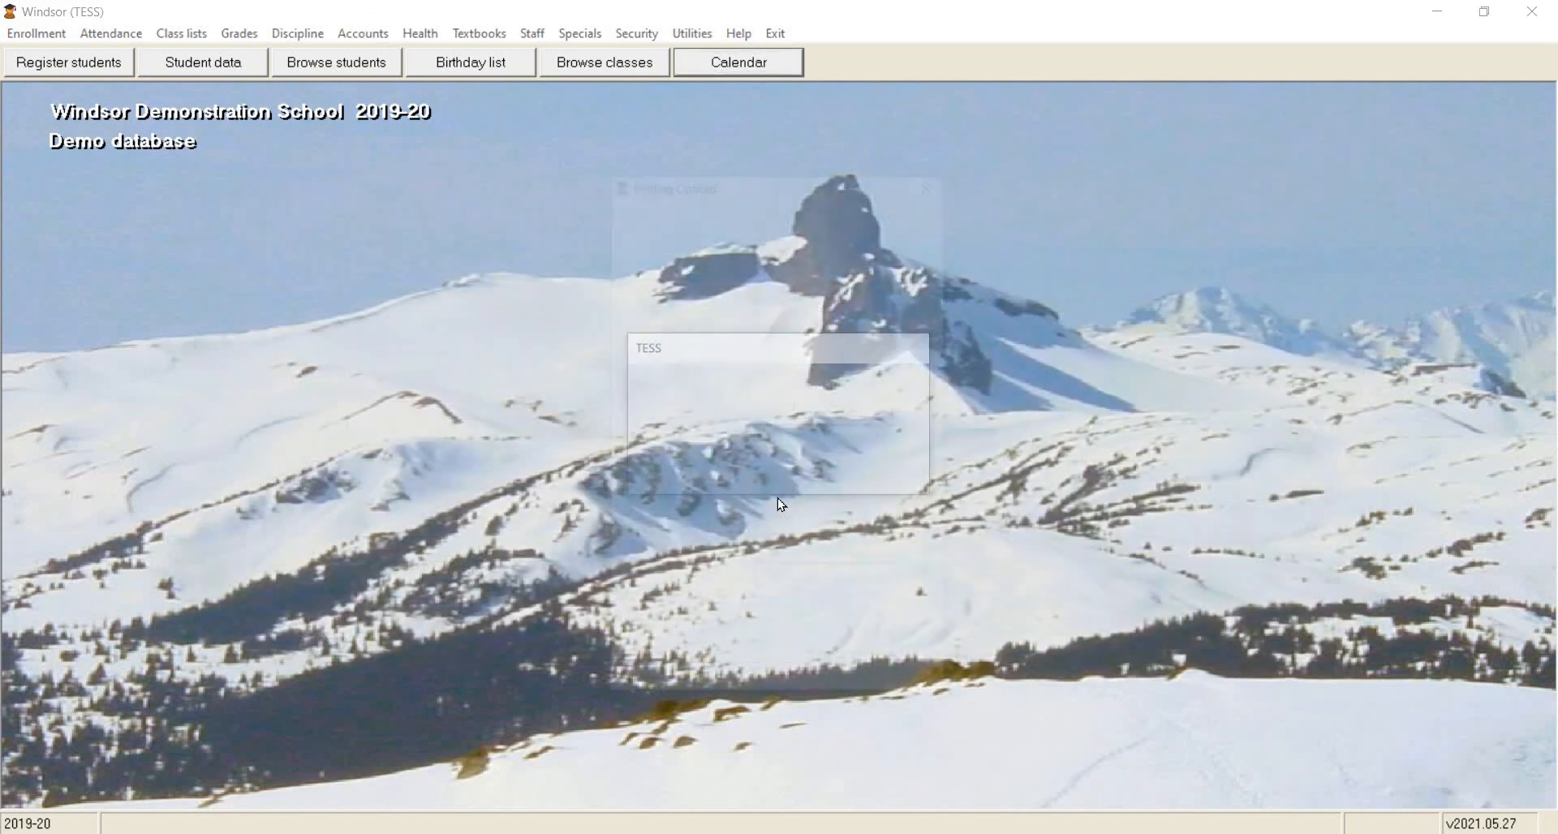
left_click(778, 497)
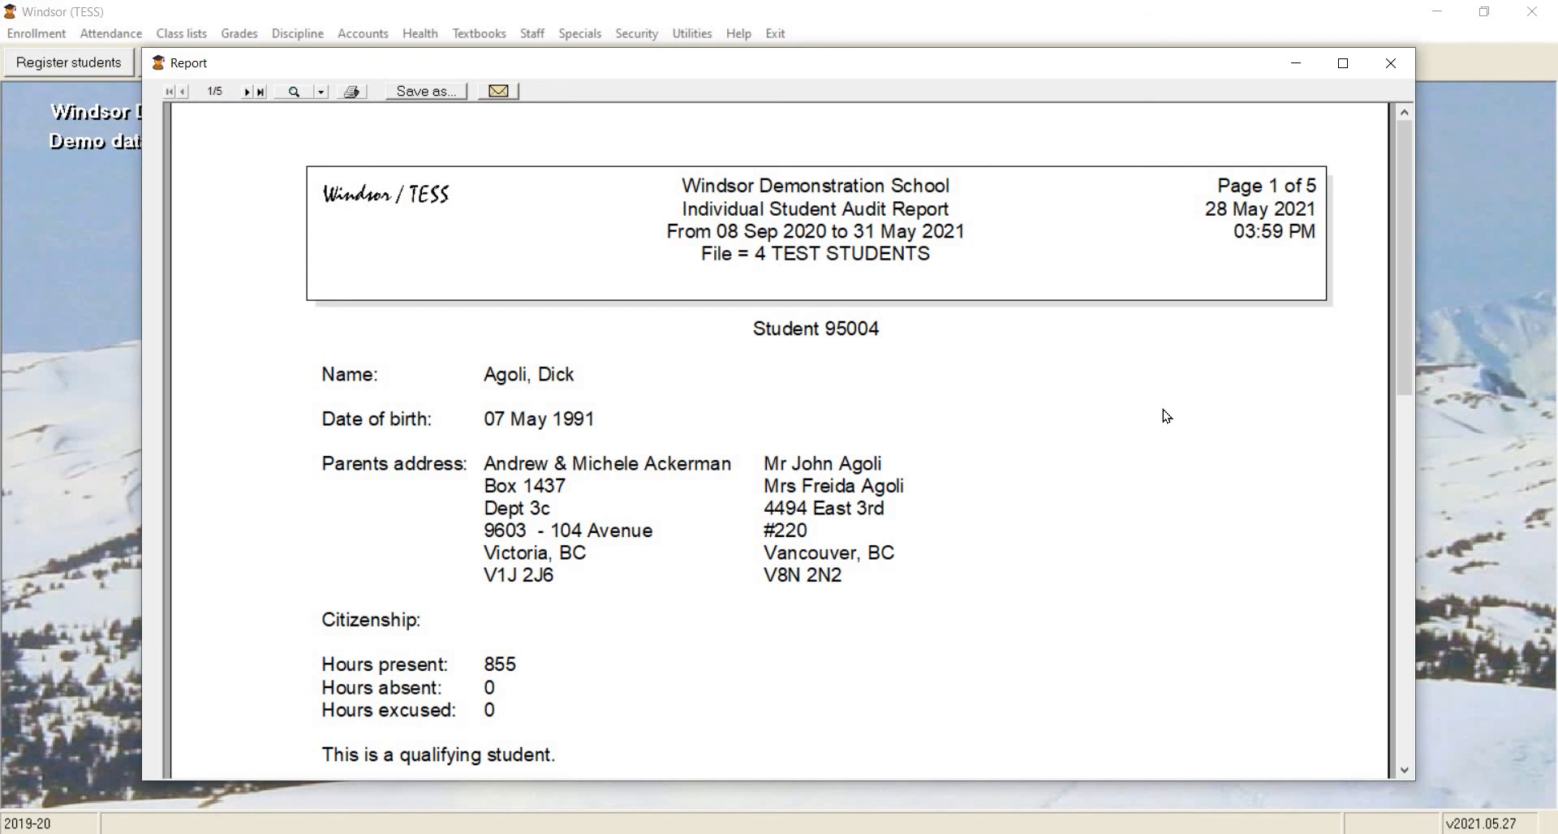
scroll(1169, 416, "down", 3)
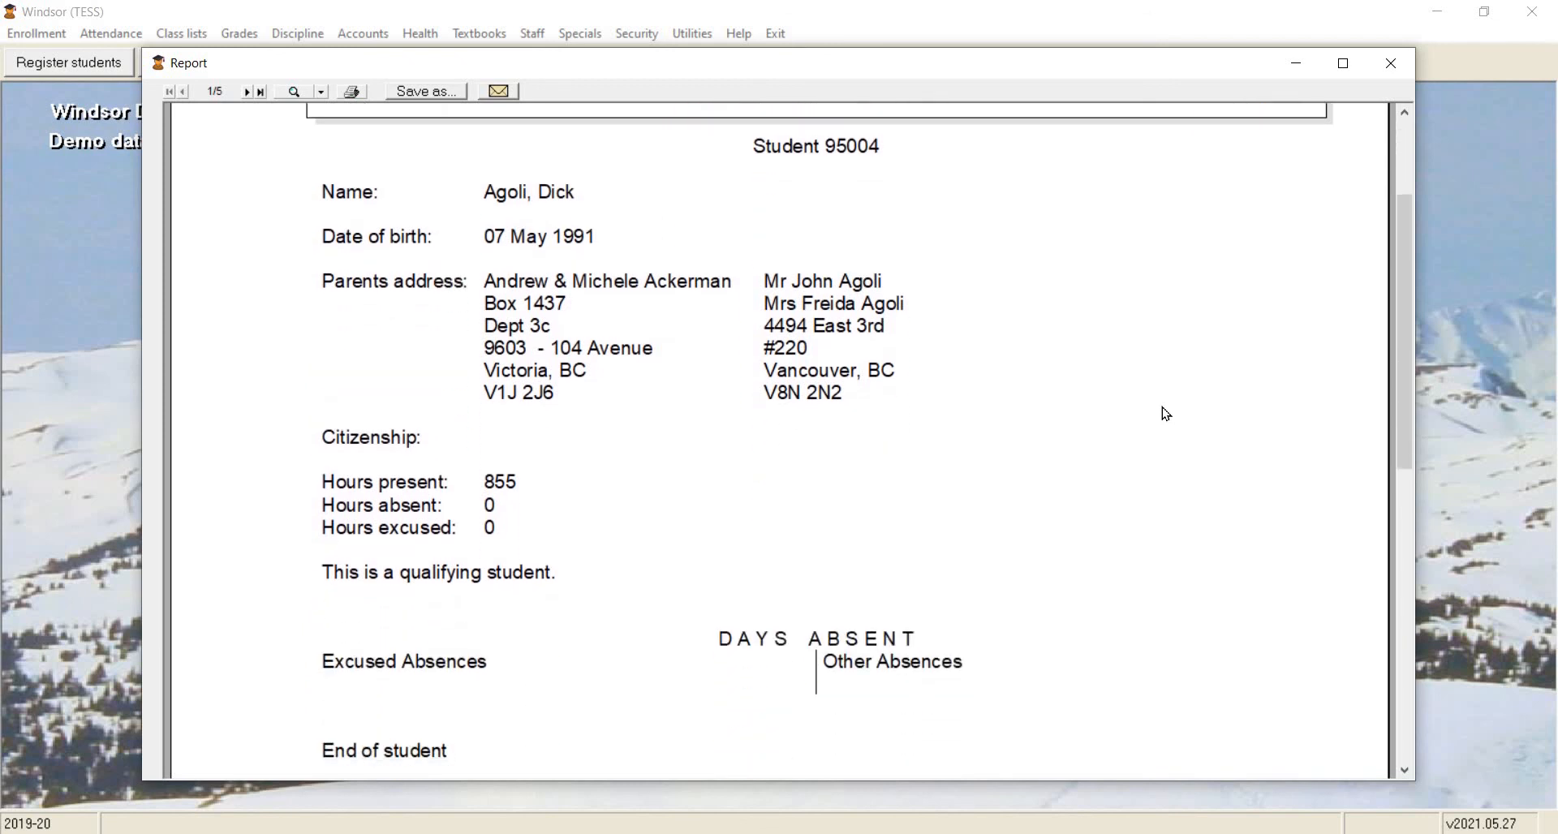
scroll(1166, 415, "up", 1)
scroll(1166, 414, "up", 1)
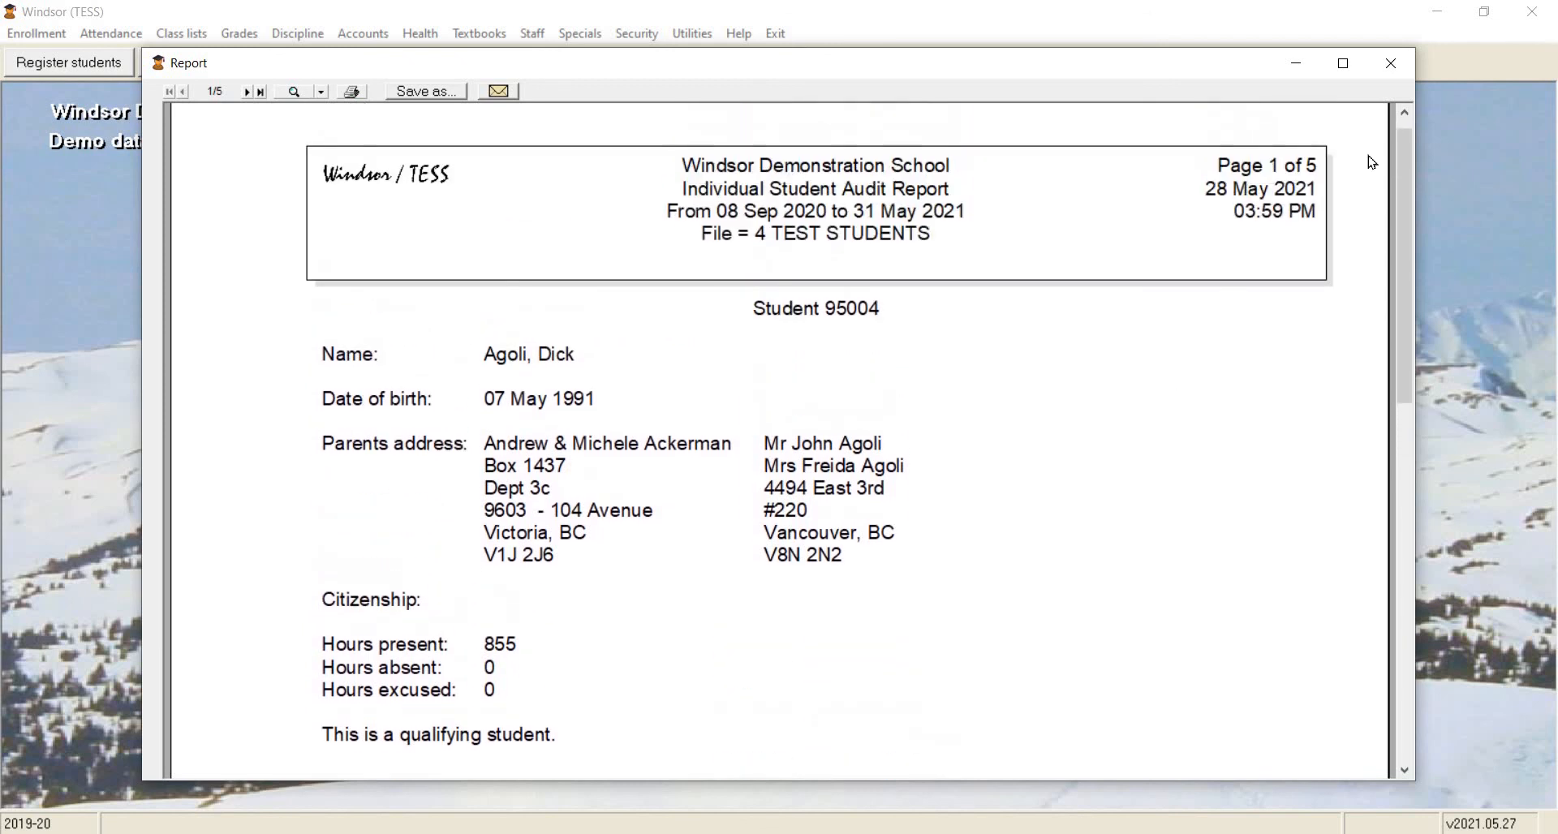